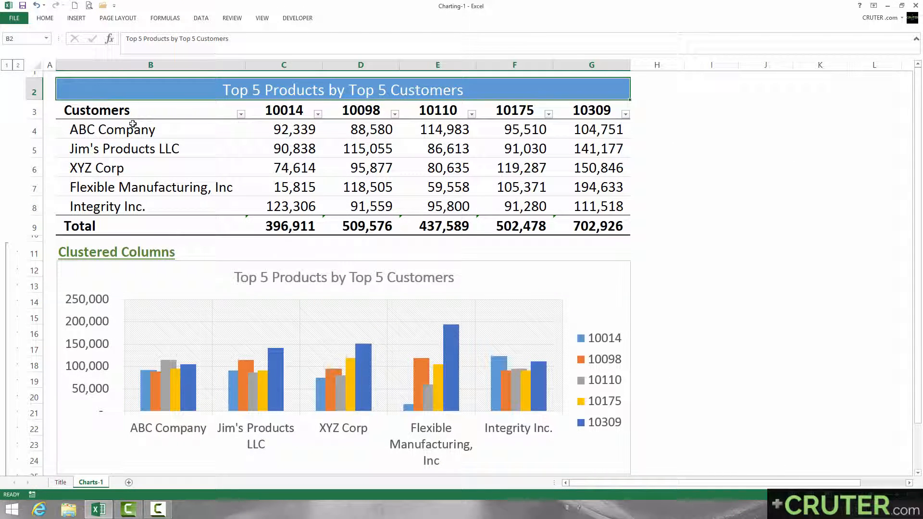
Review the table's customer names in B4:B8, product numbers in C3:G3 and the sales values with their totals.
left_click_drag(133, 124, 135, 207)
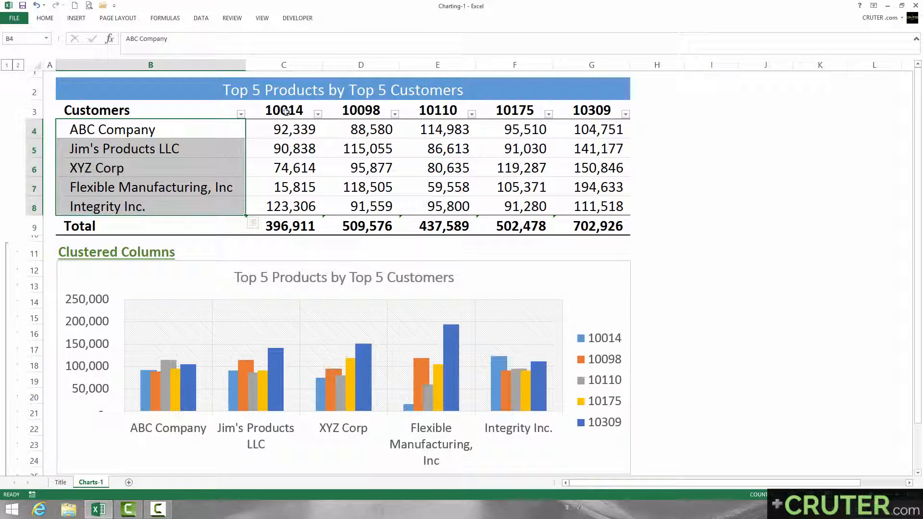
left_click_drag(273, 110, 590, 116)
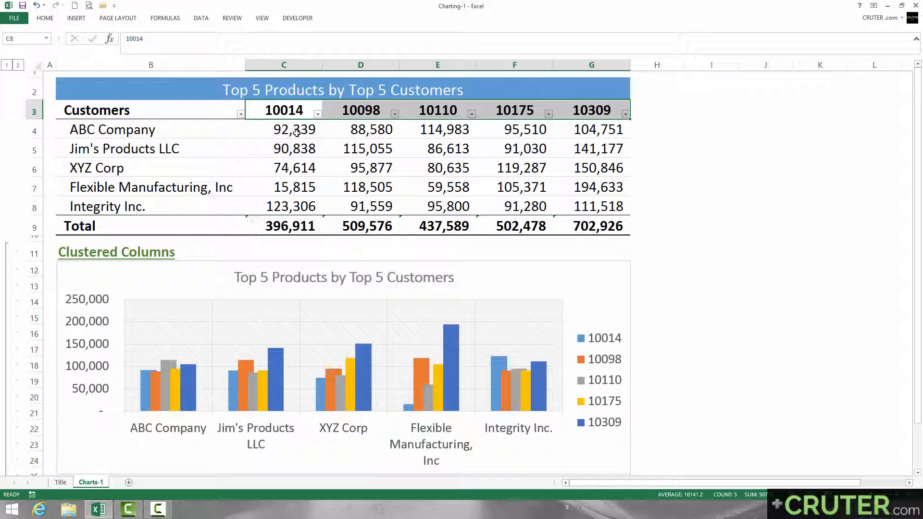
left_click_drag(296, 130, 577, 207)
left_click_drag(166, 127, 166, 207)
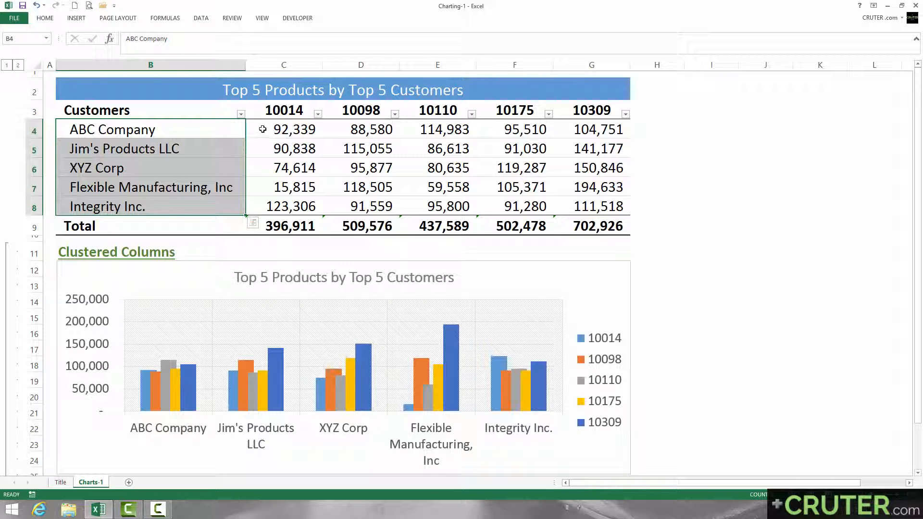
left_click_drag(262, 128, 583, 222)
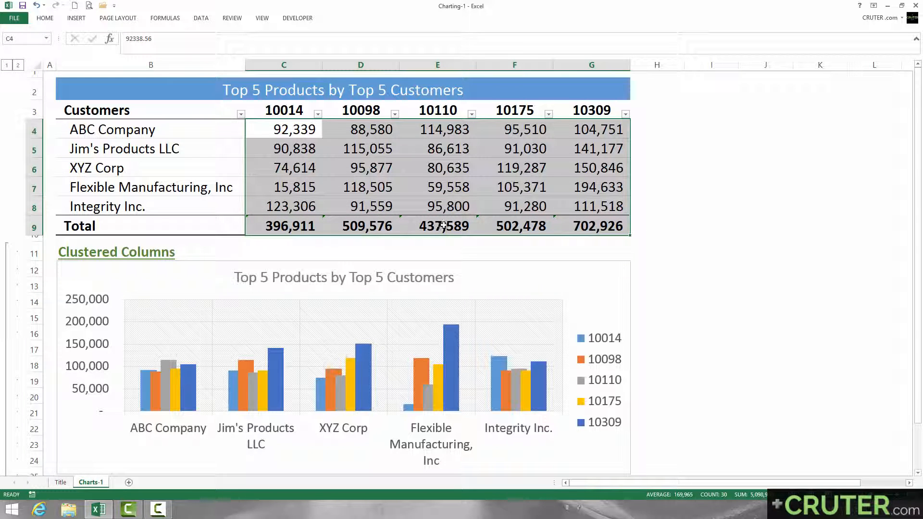
left_click_drag(567, 108, 287, 108)
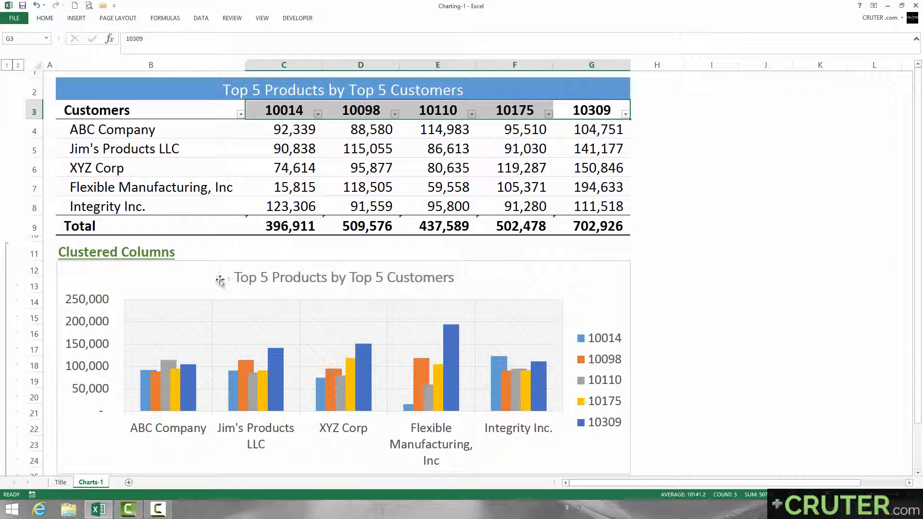
Delete the existing clustered column chart below the table.
left_click(165, 272)
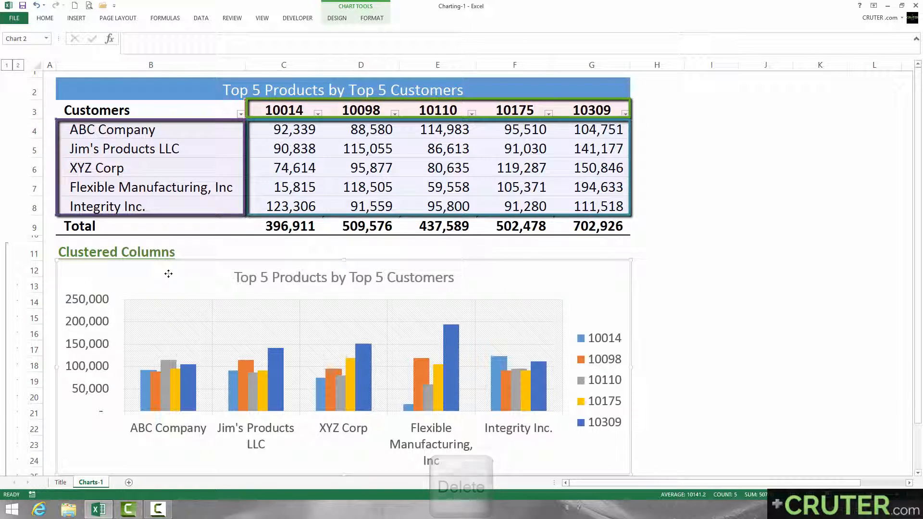
key("Delete")
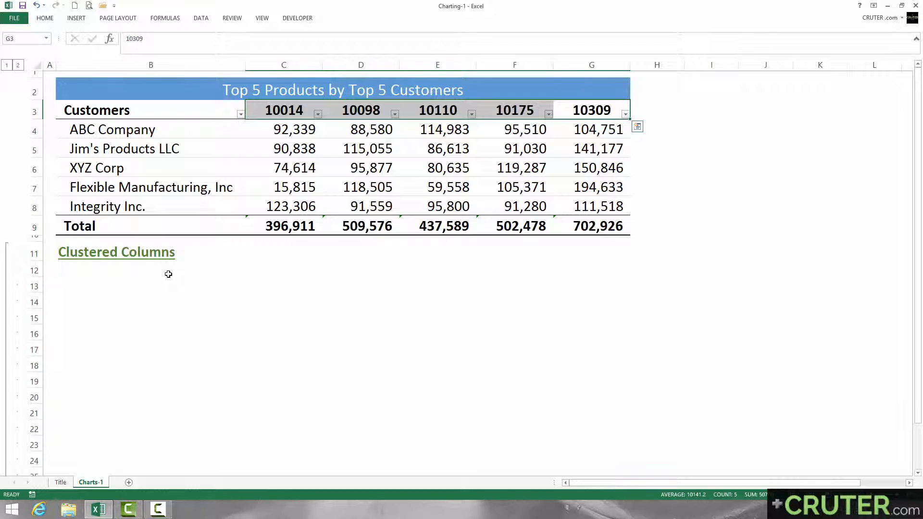
Insert a 2-D clustered column chart from the table range B3:G8, leaving out the Total row.
left_click(159, 113)
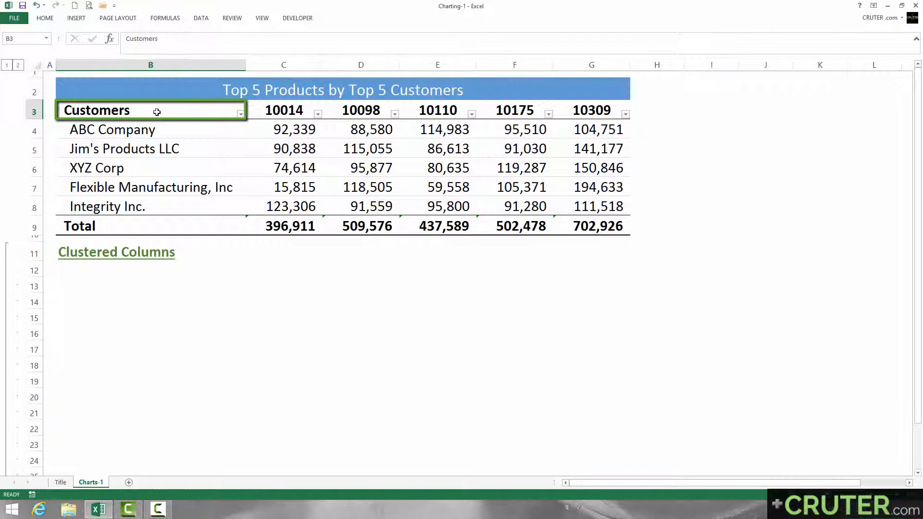
key("ctrl+shift+Right")
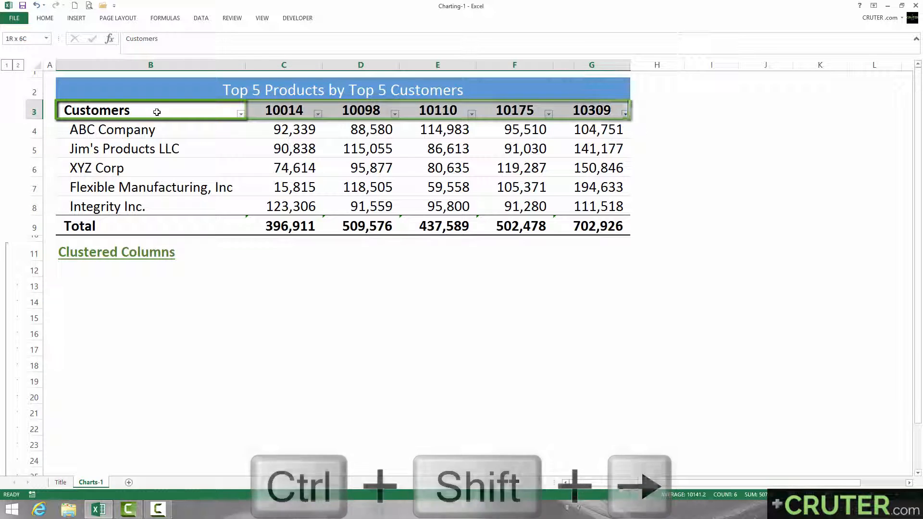
key("ctrl+shift+Down")
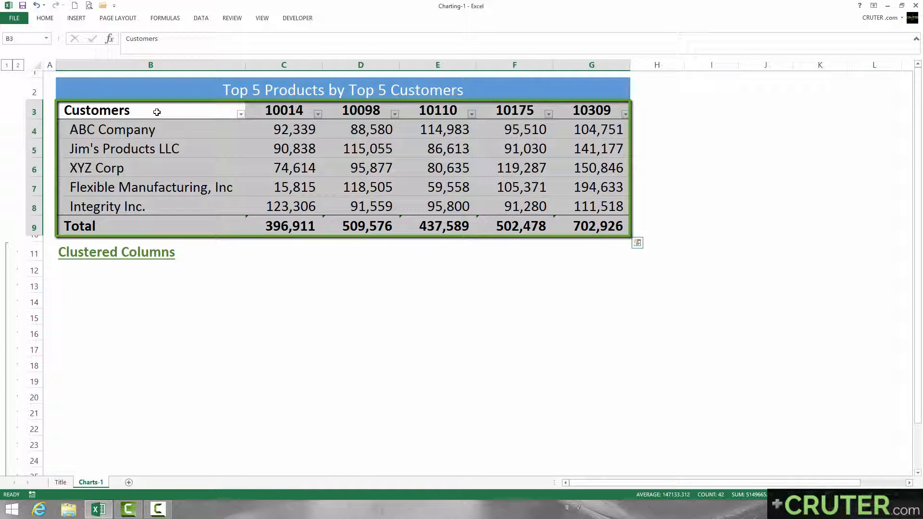
key("shift+Up")
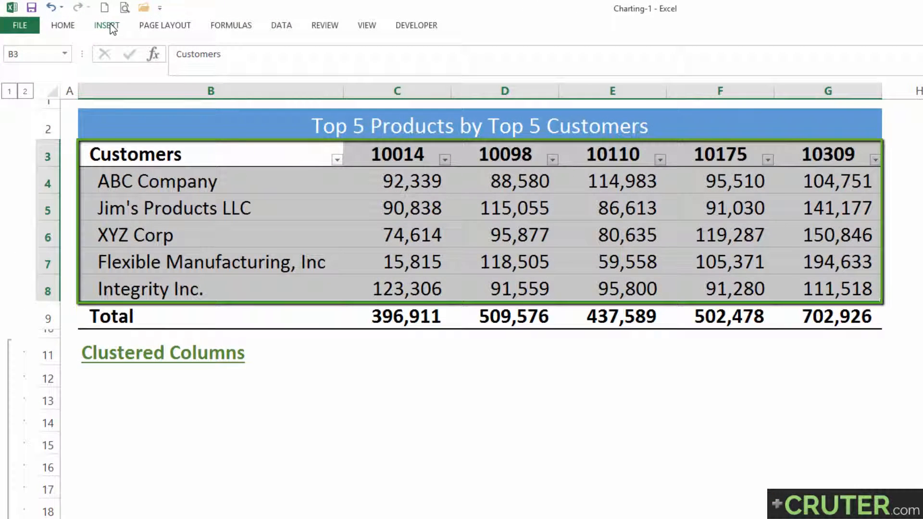
left_click(110, 26)
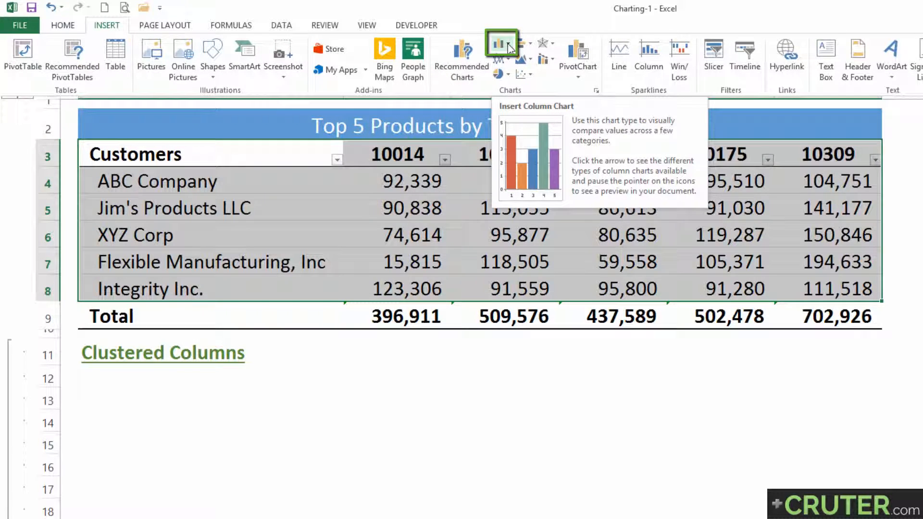
left_click(511, 47)
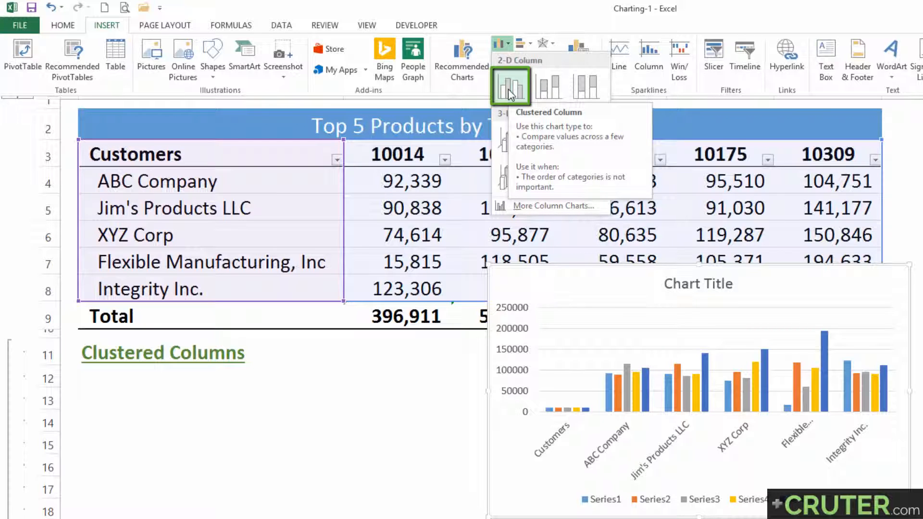
left_click(509, 88)
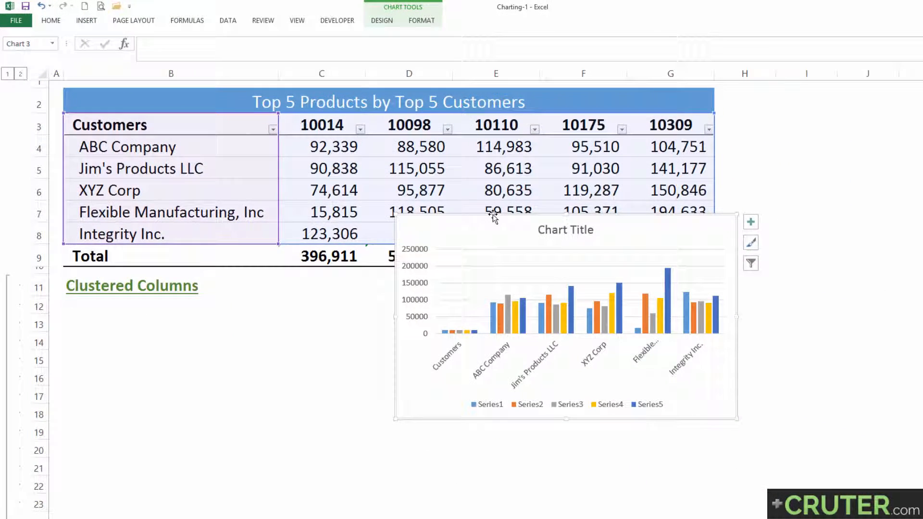
Move the new chart under the Clustered Columns heading and widen it to about the table's width.
left_click_drag(494, 217, 175, 300)
left_click_drag(420, 399, 706, 403)
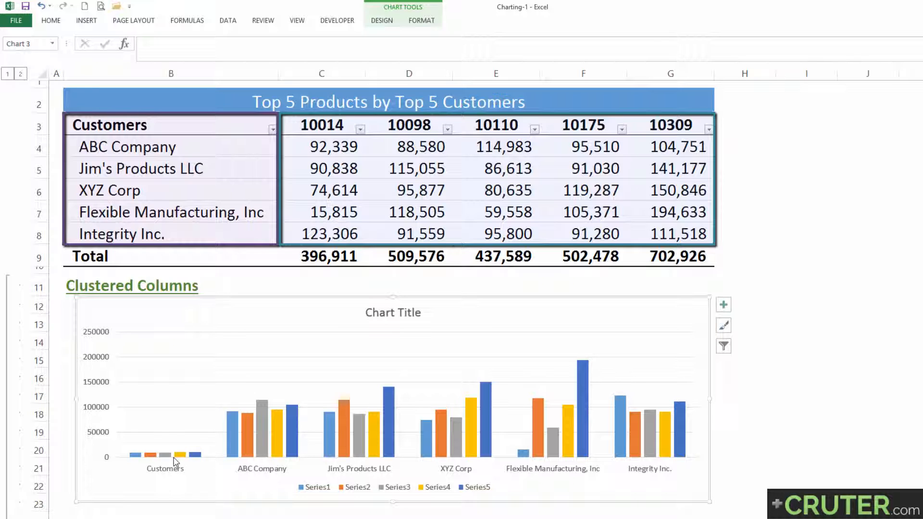
Shrink the chart's source range to B4:G8 so the header row is no longer plotted.
left_click(247, 440)
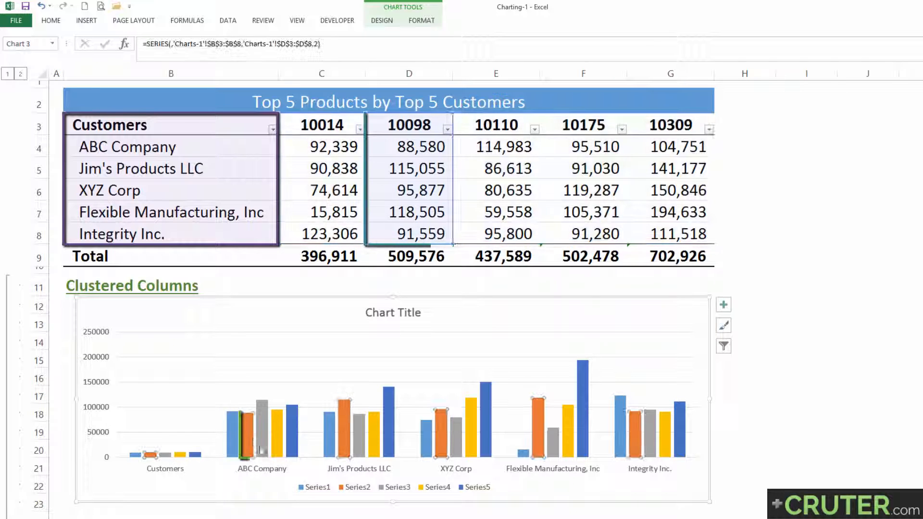
left_click(318, 488)
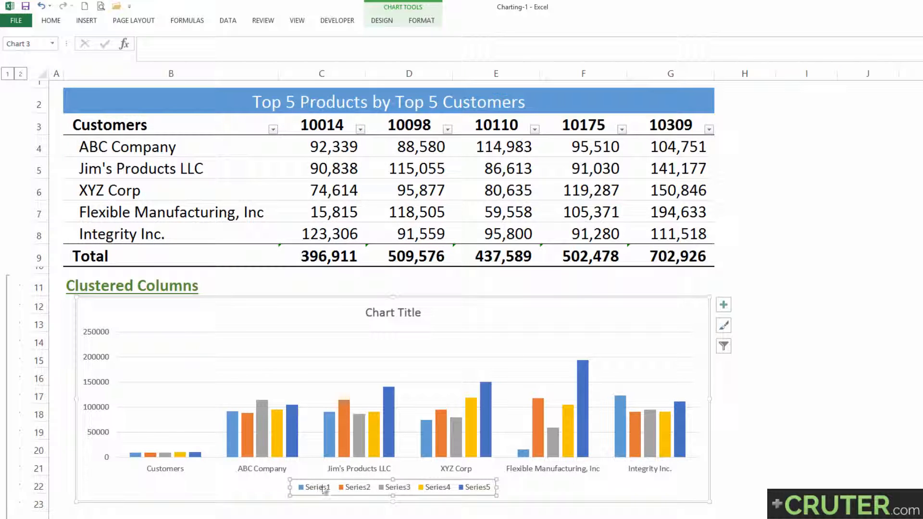
left_click(211, 476)
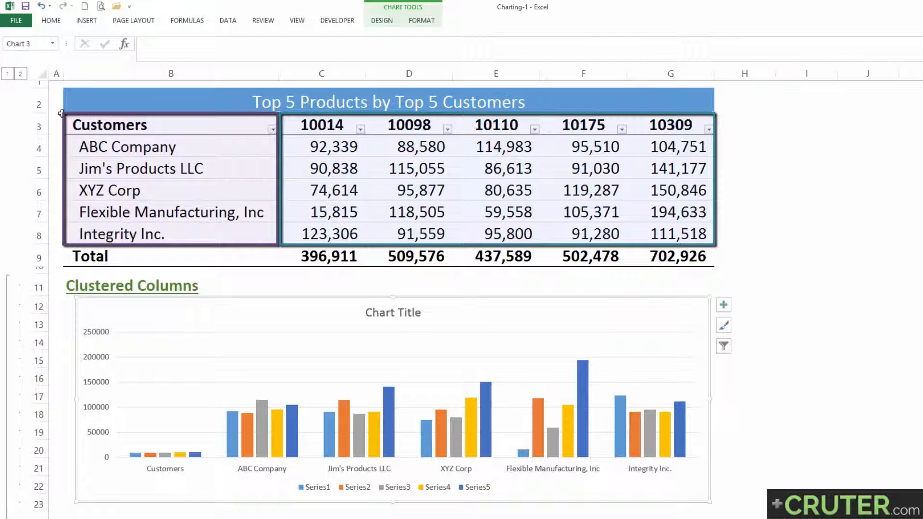
left_click_drag(61, 114, 62, 134)
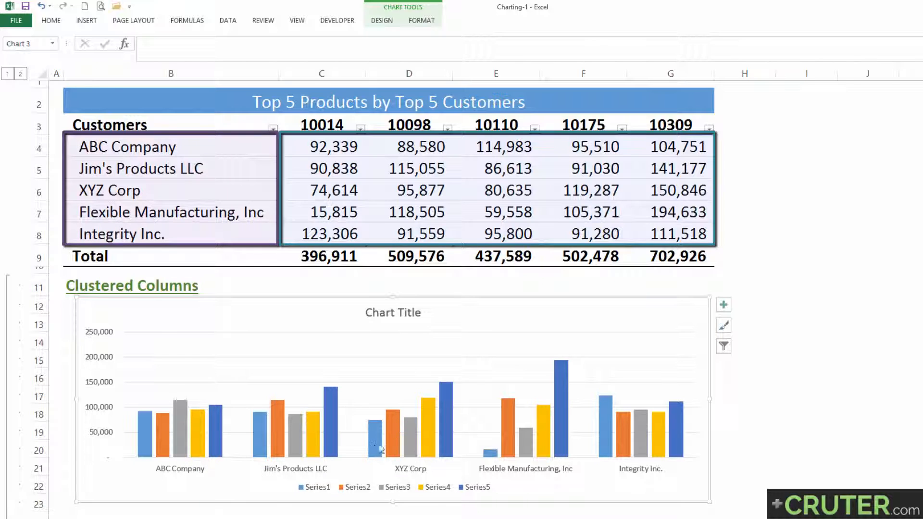
Link the chart title to the table heading in cell B2 with the reference ='Charts-1'!$B$2:$G$2.
mouse_move(442, 443)
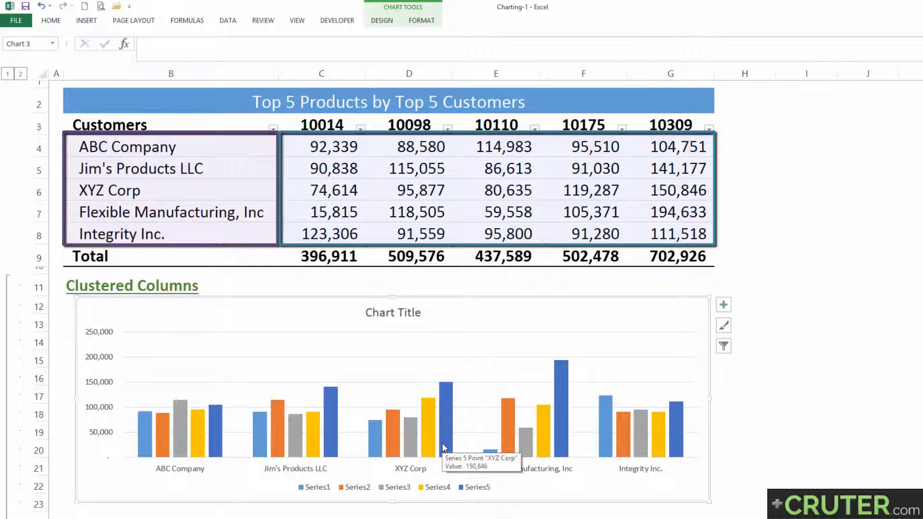
left_click(373, 314)
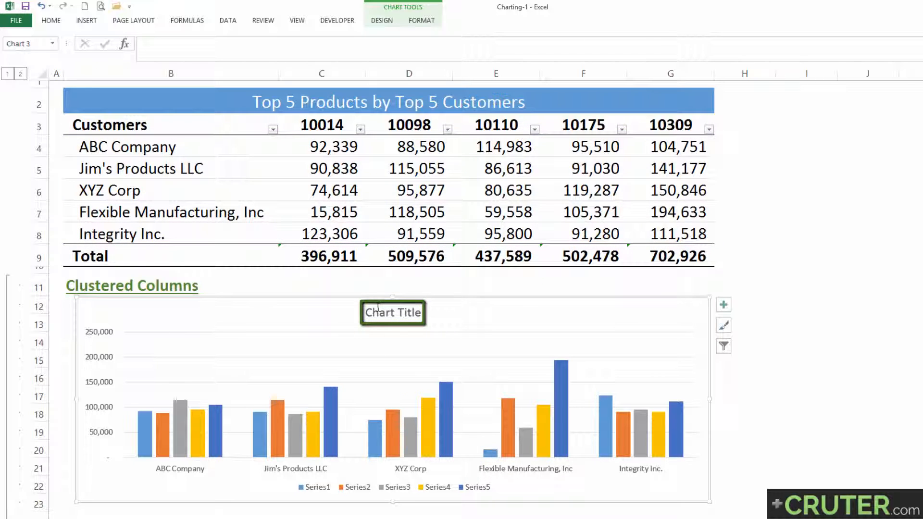
left_click(332, 310)
left_click(371, 308)
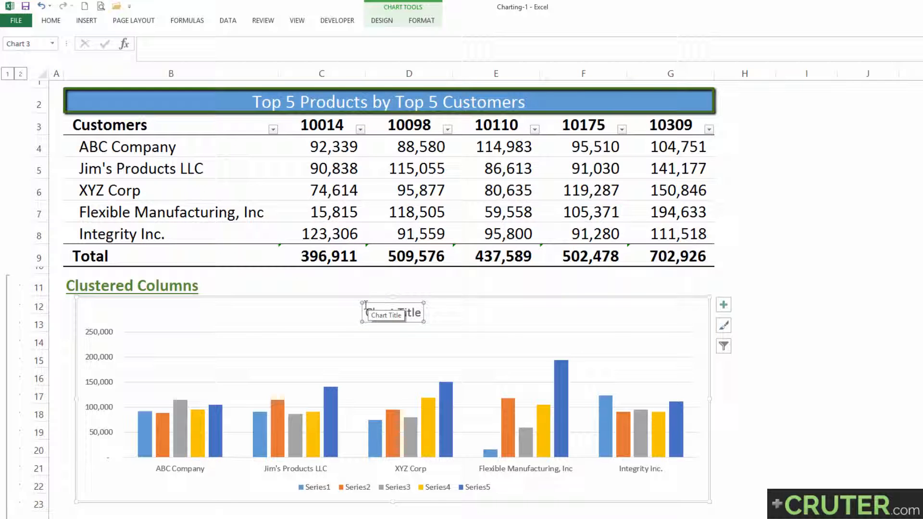
type("=")
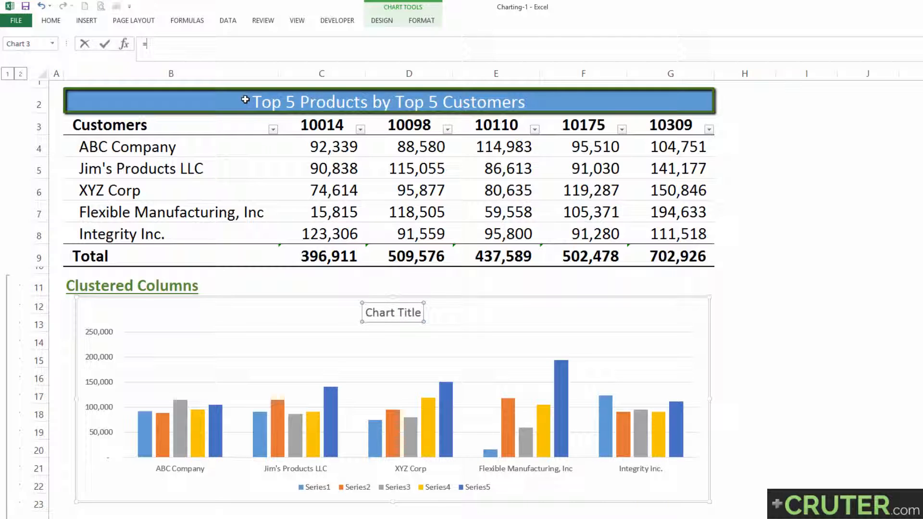
left_click(245, 99)
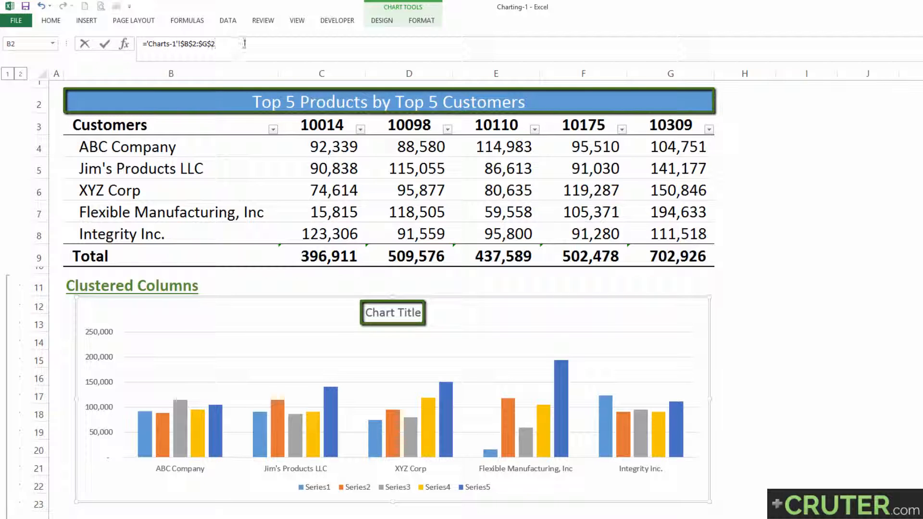
key("Return")
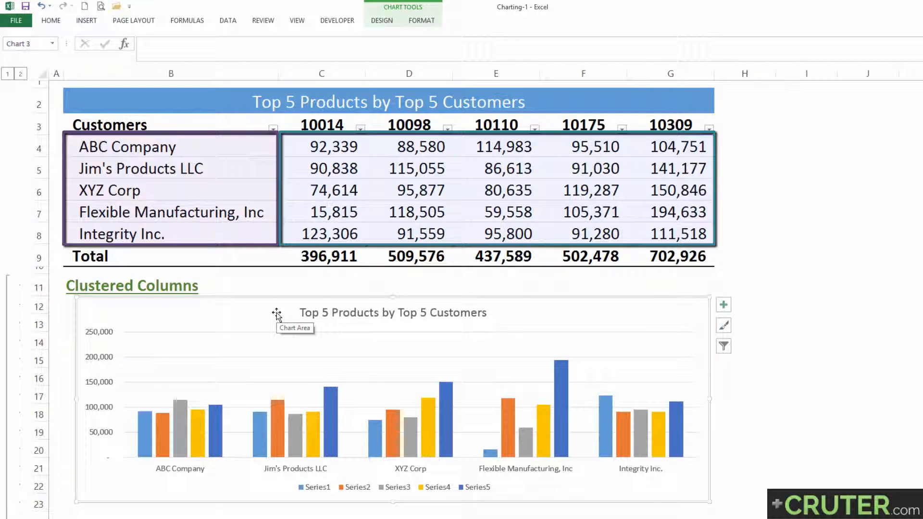
Change the heading in B2 to "Top 5 Products by Top 5 Customers 2" to test the linked chart title.
left_click(306, 105)
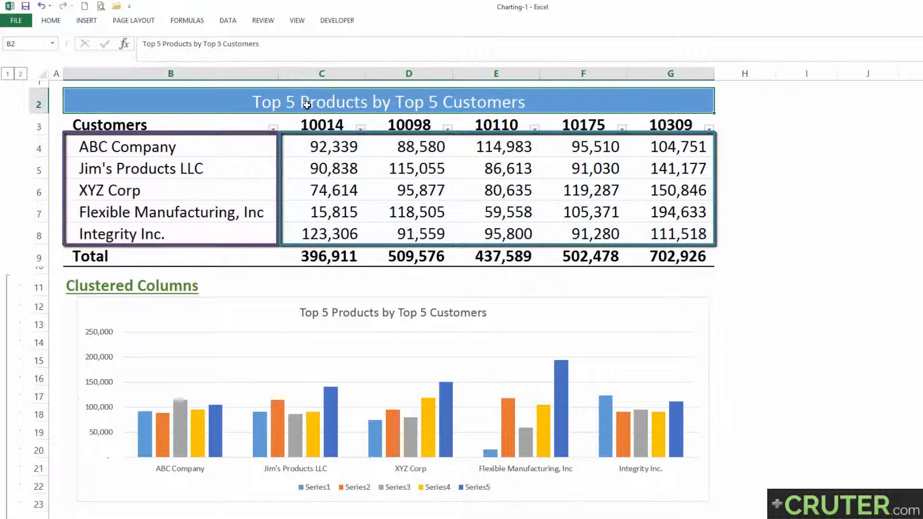
key("F2")
type("2")
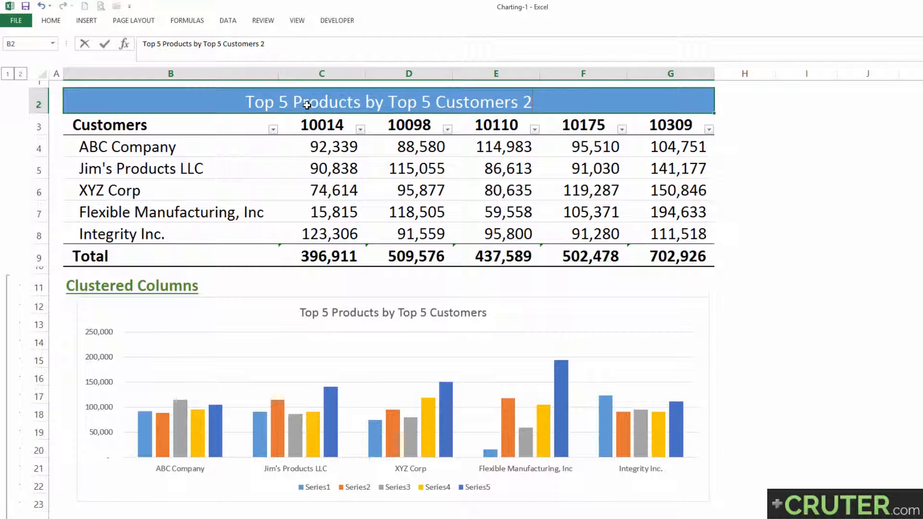
key("Return")
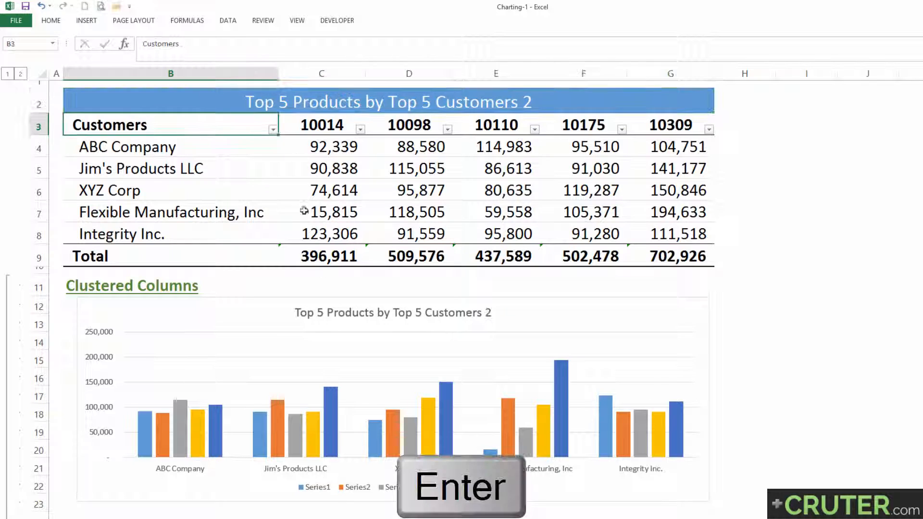
Restore the heading in B2 to "Top 5 Products by Top 5 Customers".
left_click(500, 314)
left_click(491, 104)
key("BackSpace")
key("BackSpace")
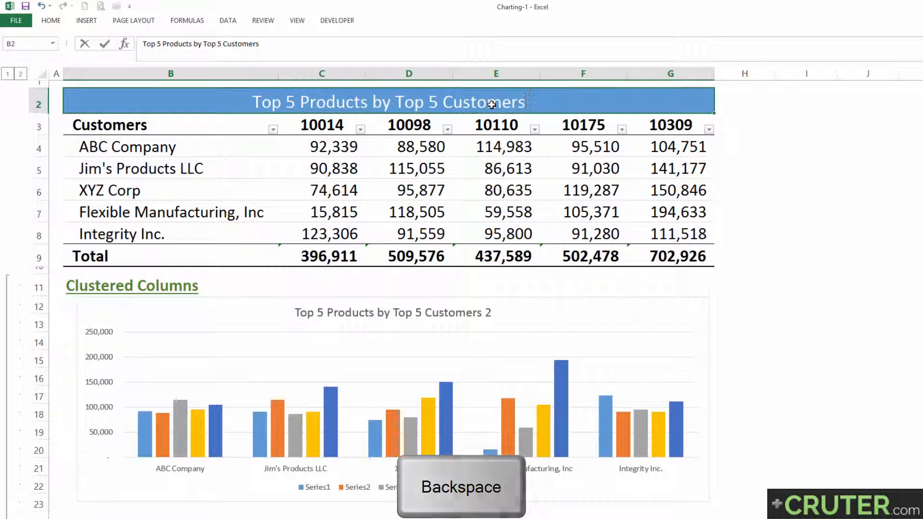
key("Return")
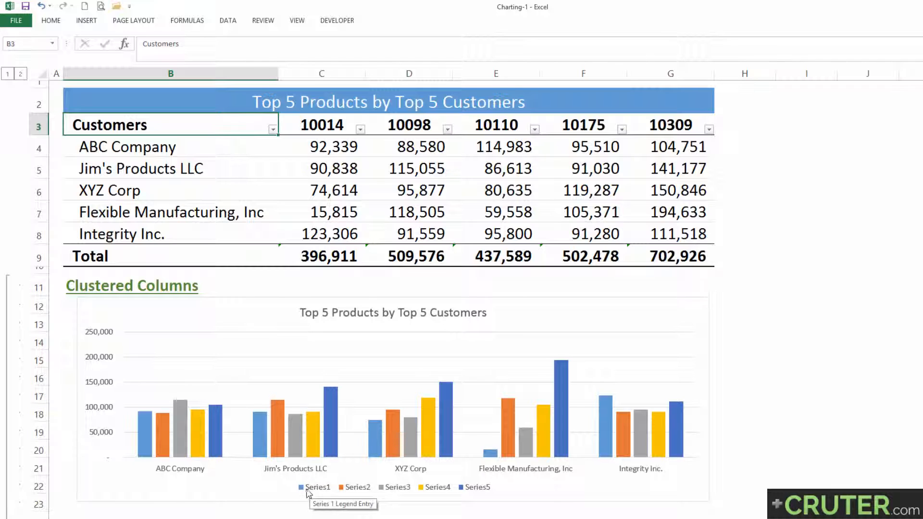
Open the chart's first data series for editing in its data source and review the range of its series values.
left_click(148, 439)
mouse_move(147, 437)
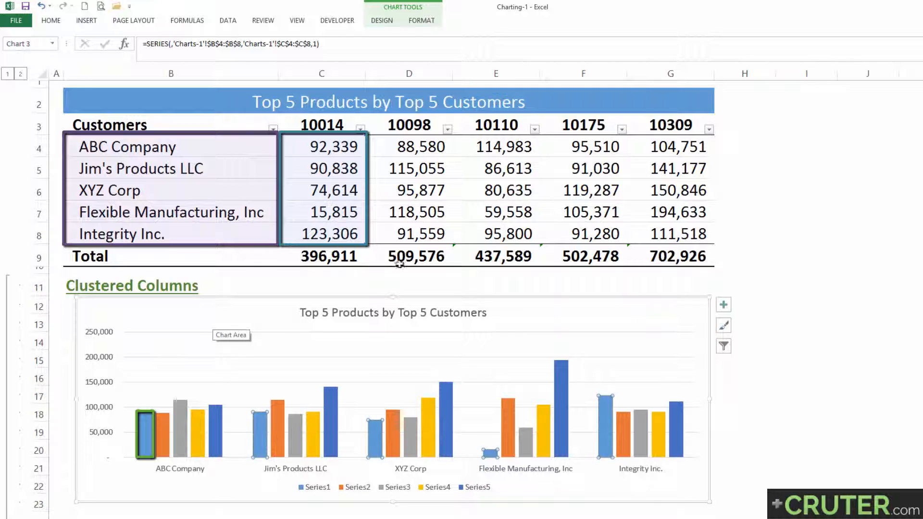
left_click(385, 22)
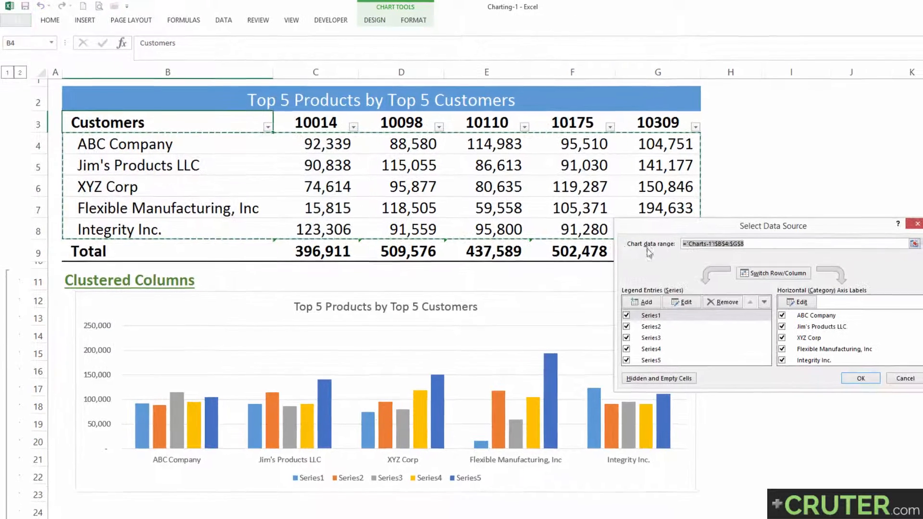
left_click_drag(643, 226, 351, 235)
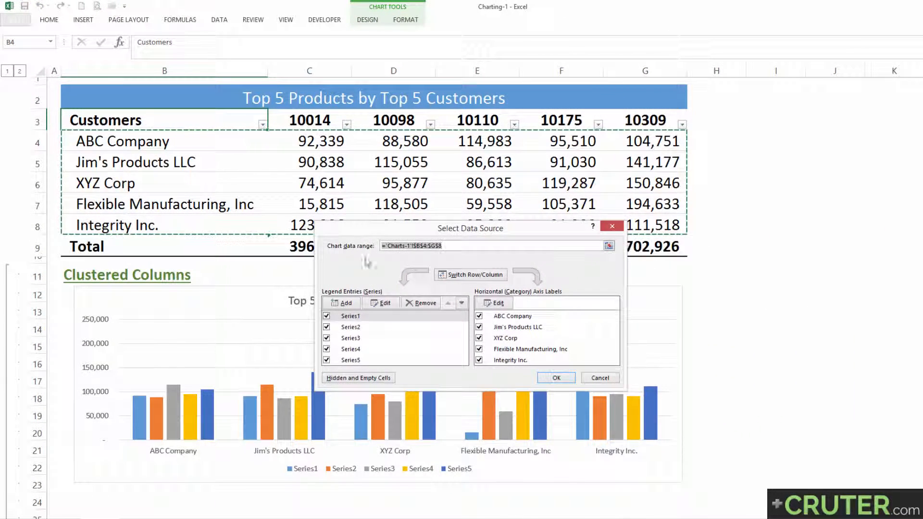
left_click(356, 318)
left_click(380, 304)
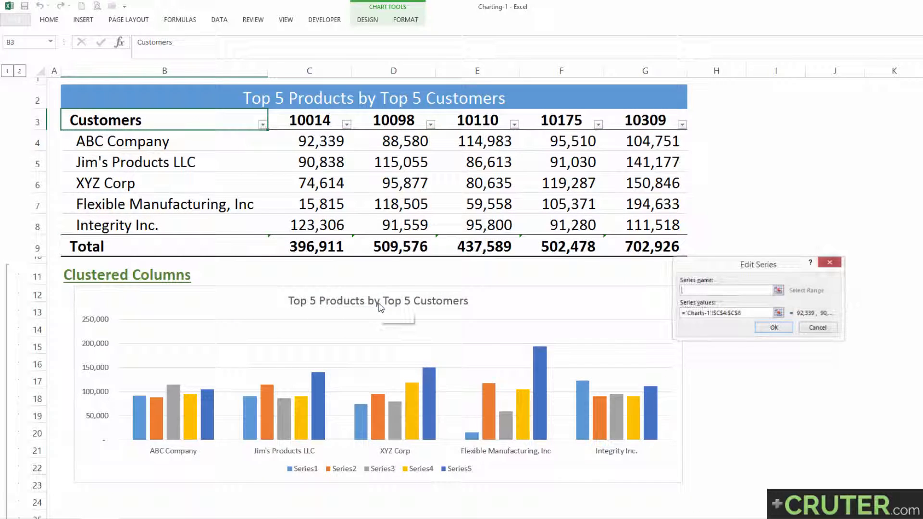
left_click_drag(551, 288, 408, 267)
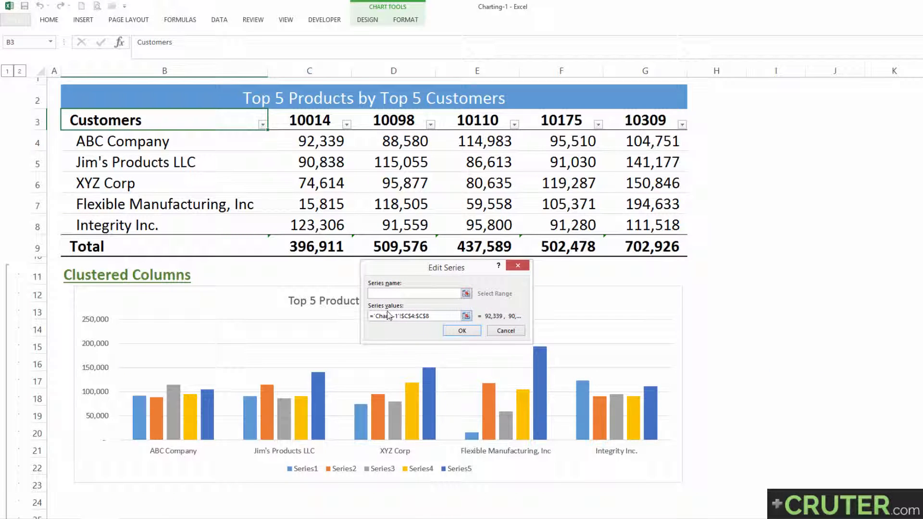
left_click(467, 315)
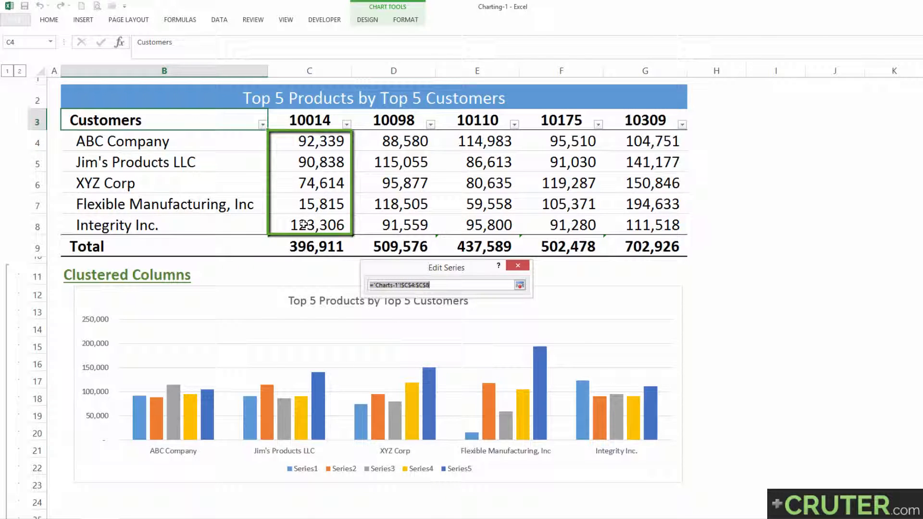
left_click(520, 285)
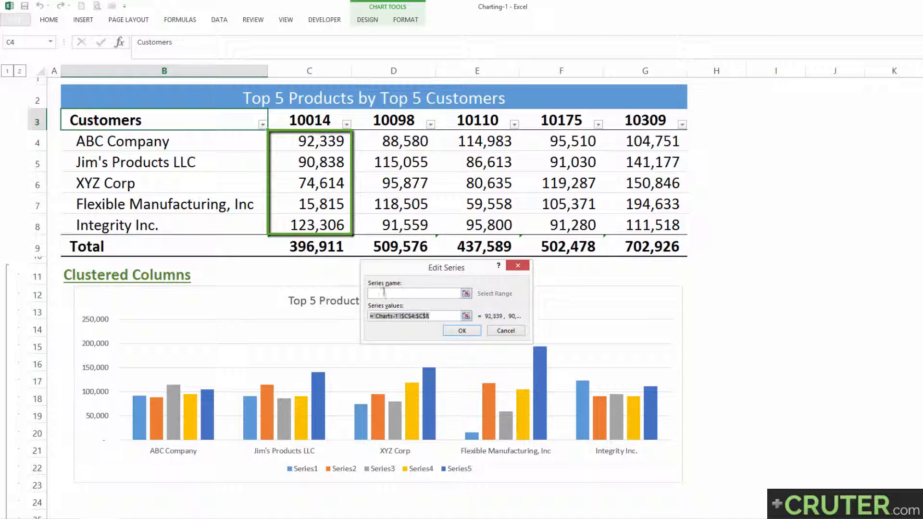
Link the first series' name to the product header in cell C3.
left_click(466, 294)
left_click(293, 120)
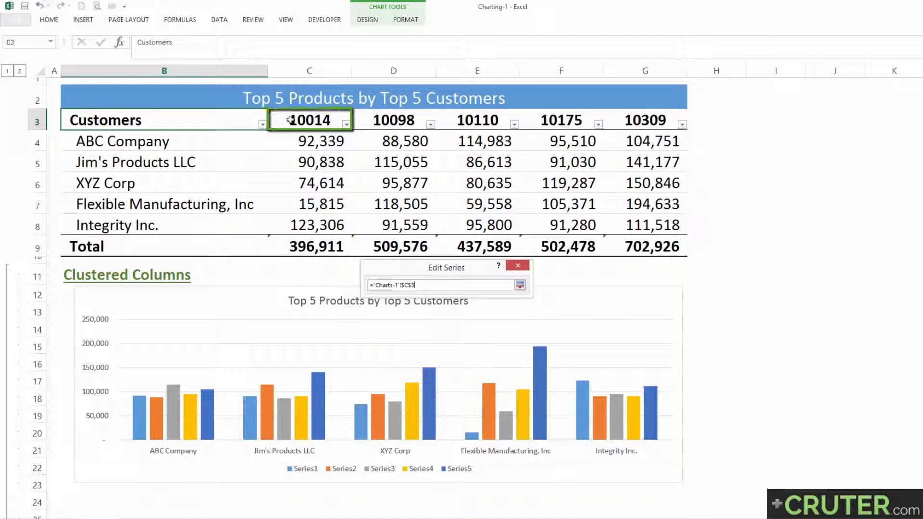
left_click(520, 285)
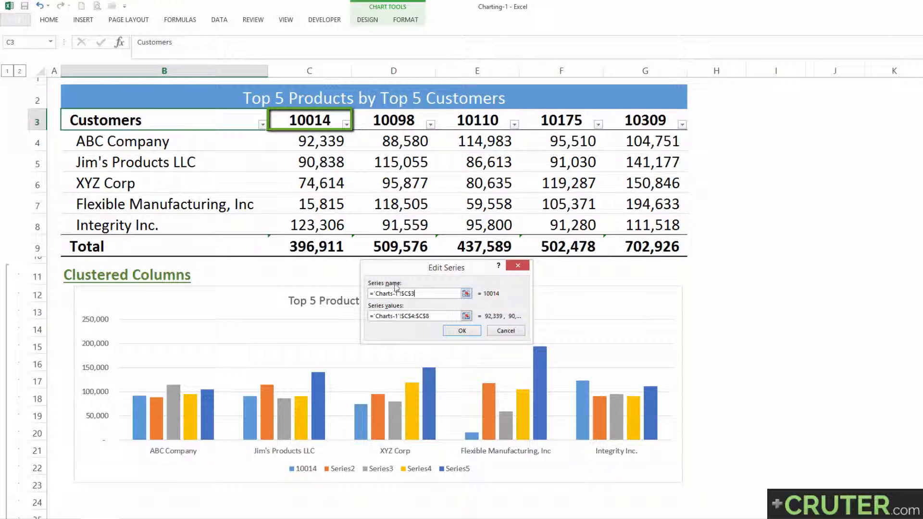
left_click(459, 331)
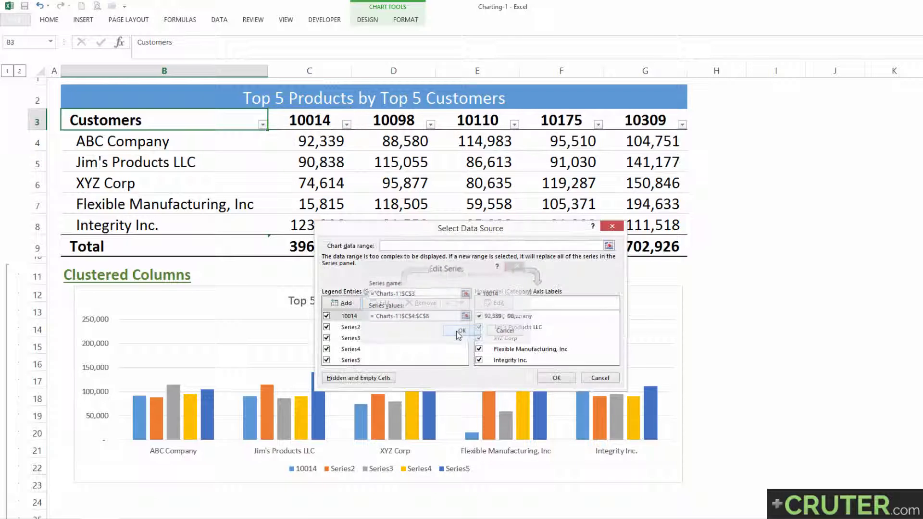
Link the second series' name to the product header in cell D3, then cancel the data source changes.
left_click(351, 329)
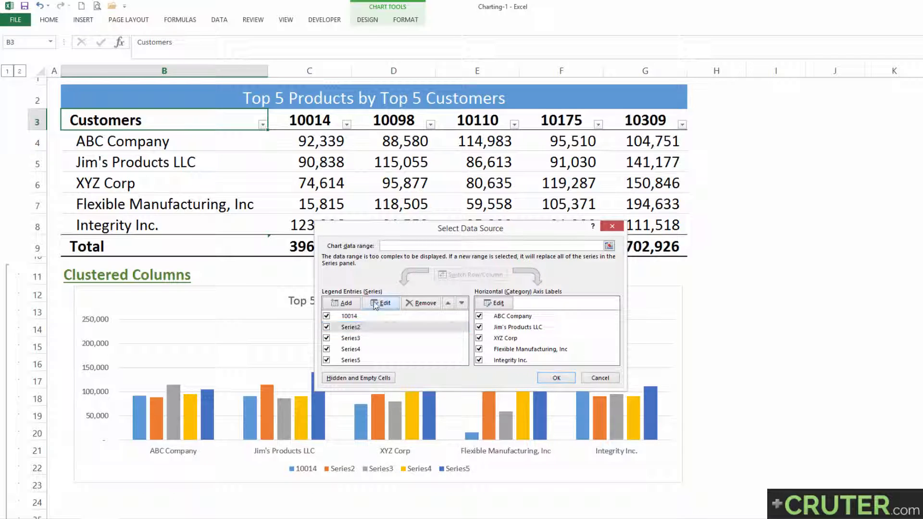
left_click(381, 303)
left_click(466, 293)
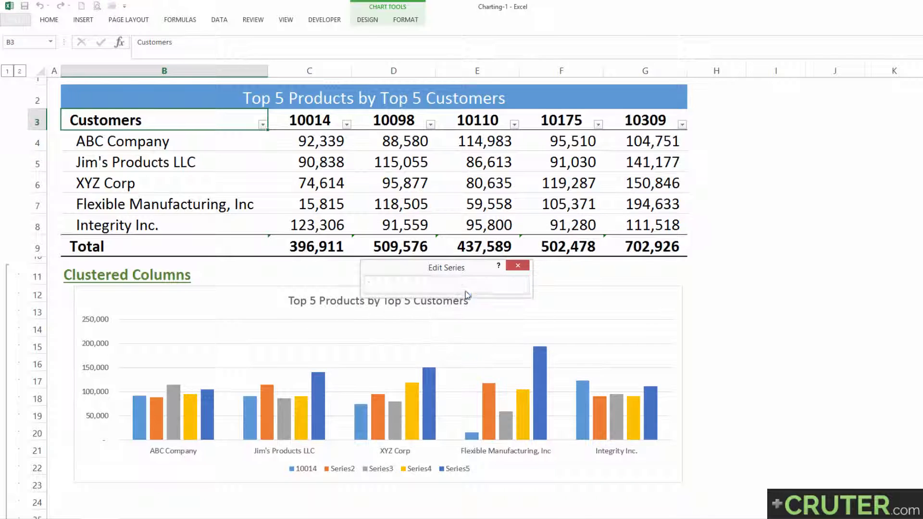
left_click(387, 120)
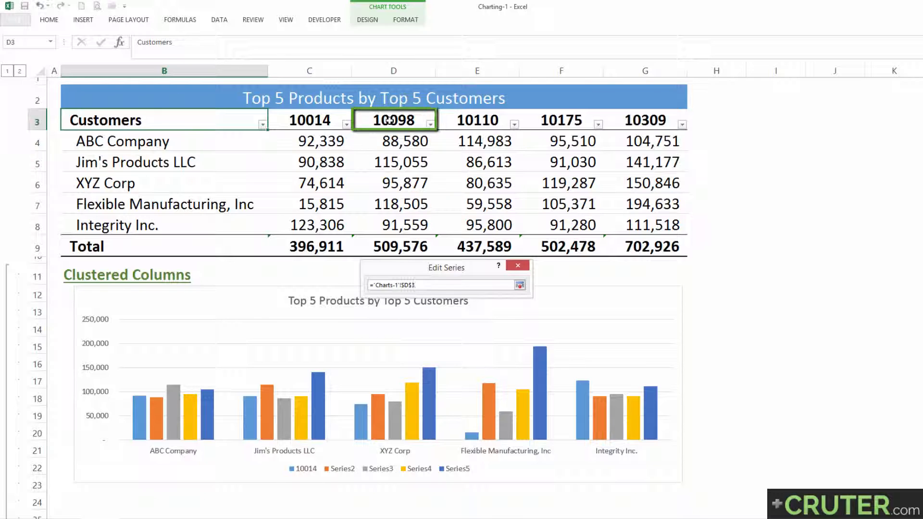
left_click(519, 285)
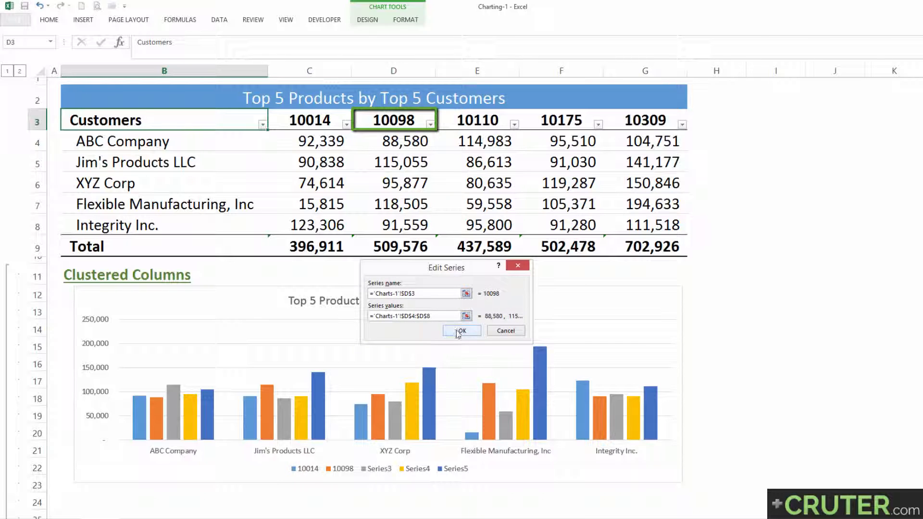
left_click(461, 332)
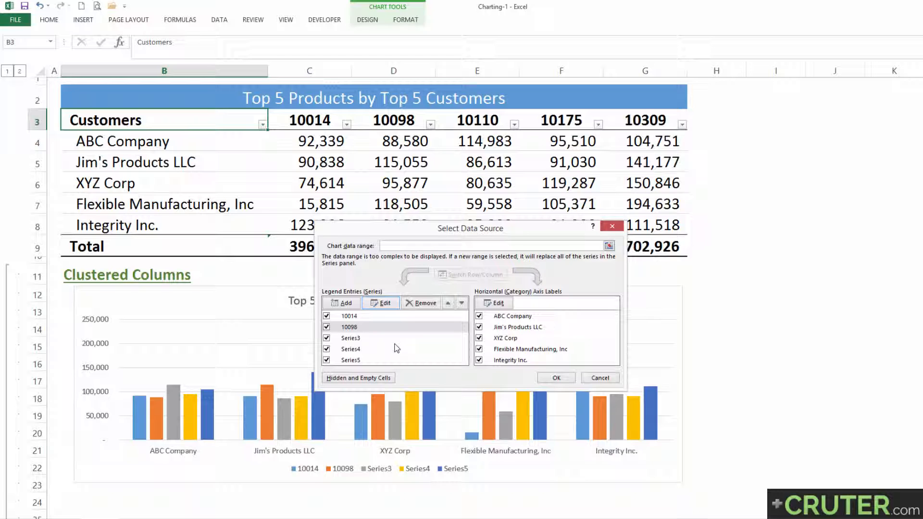
left_click(601, 379)
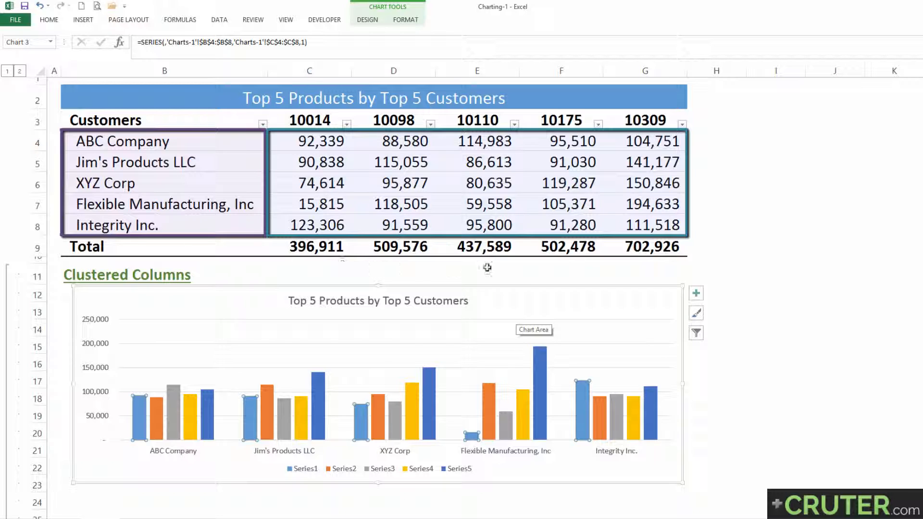
Delete the existing chart and clear the Customers heading from cell B3.
left_click(508, 294)
key("Delete")
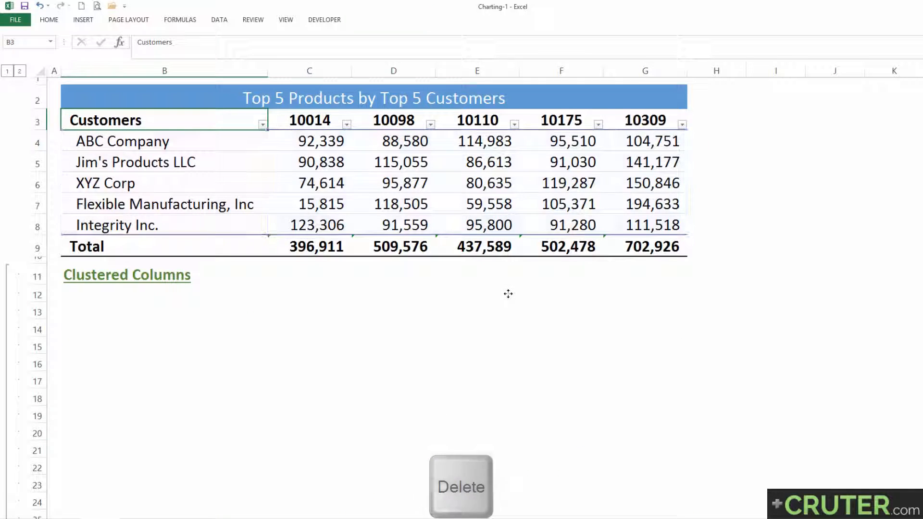
left_click(215, 121)
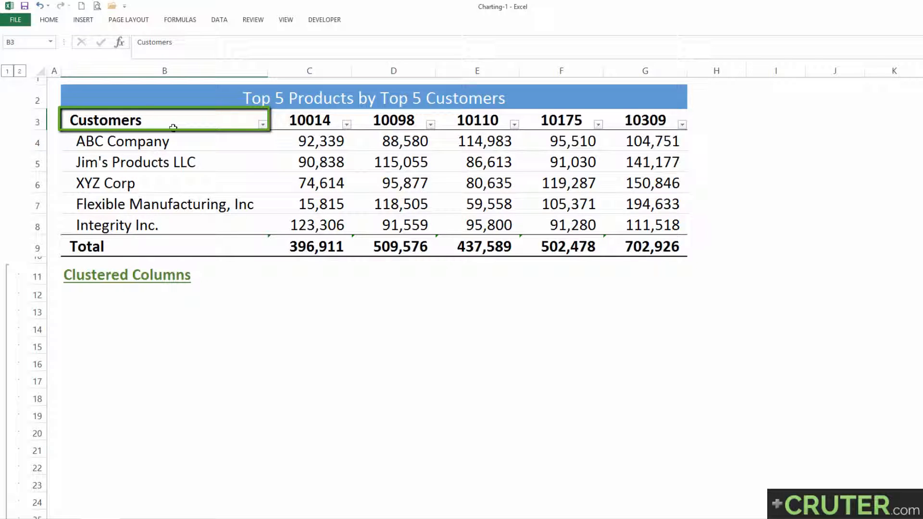
key("Delete")
Insert a clustered column chart from B3:G8 and fit it to the table's width beneath the Clustered Columns heading.
key("ctrl+shift+Right")
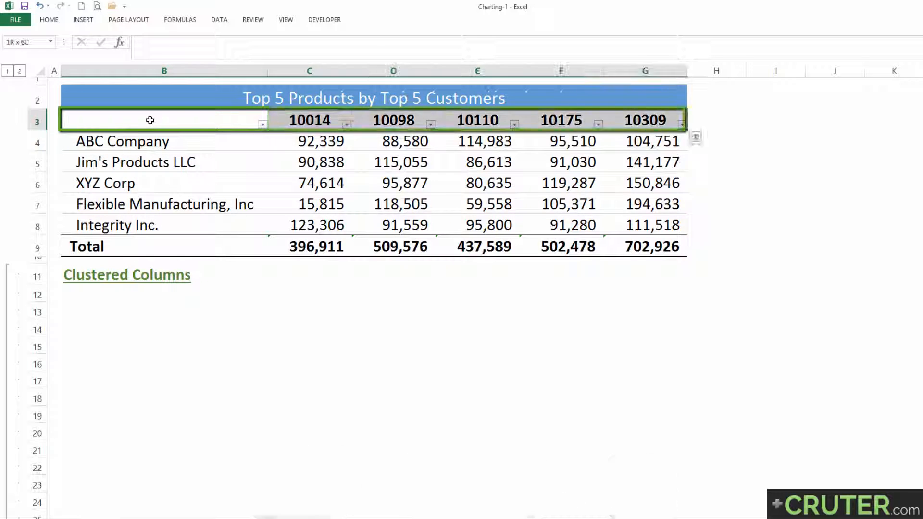
key("ctrl+shift+Down")
key("shift+Up")
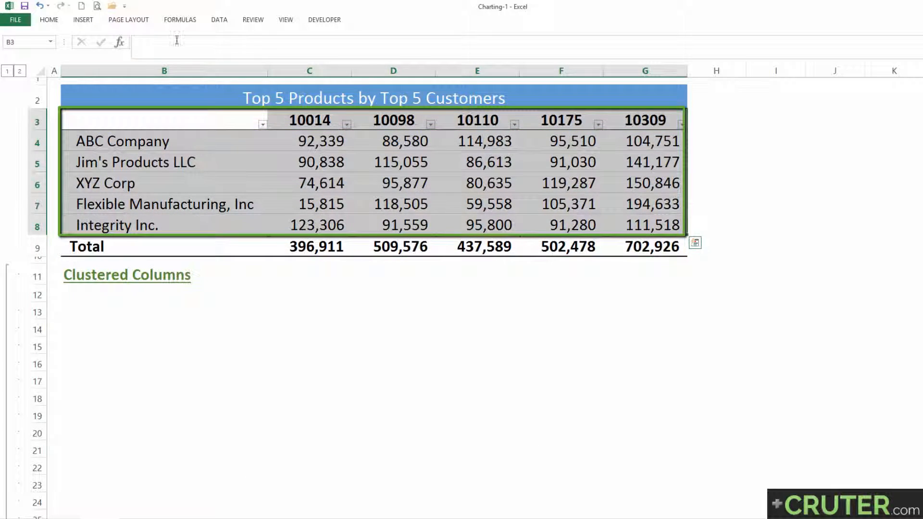
left_click(90, 20)
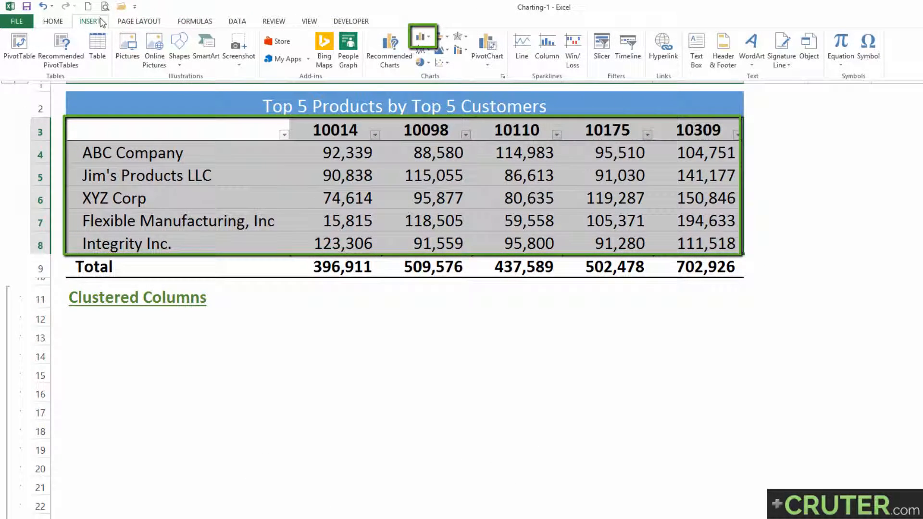
left_click(424, 36)
left_click(426, 79)
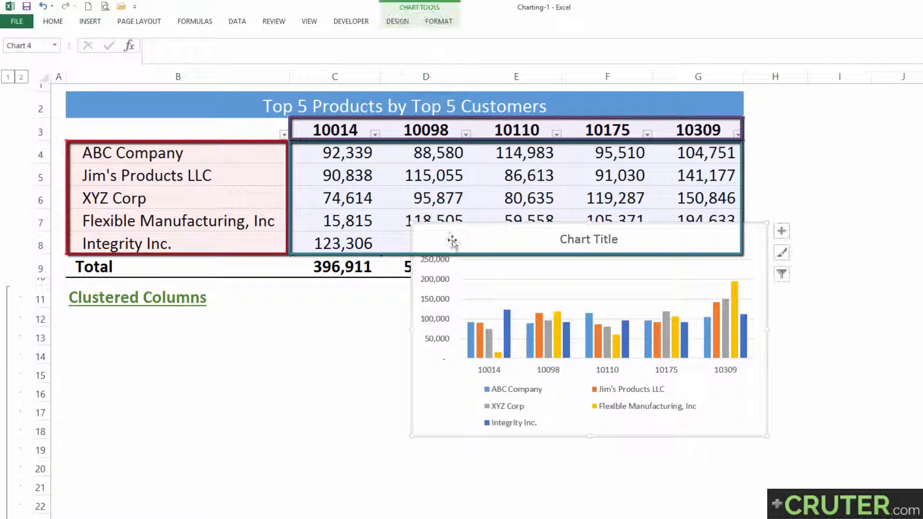
left_click_drag(412, 437, 86, 497)
left_click_drag(434, 420, 739, 424)
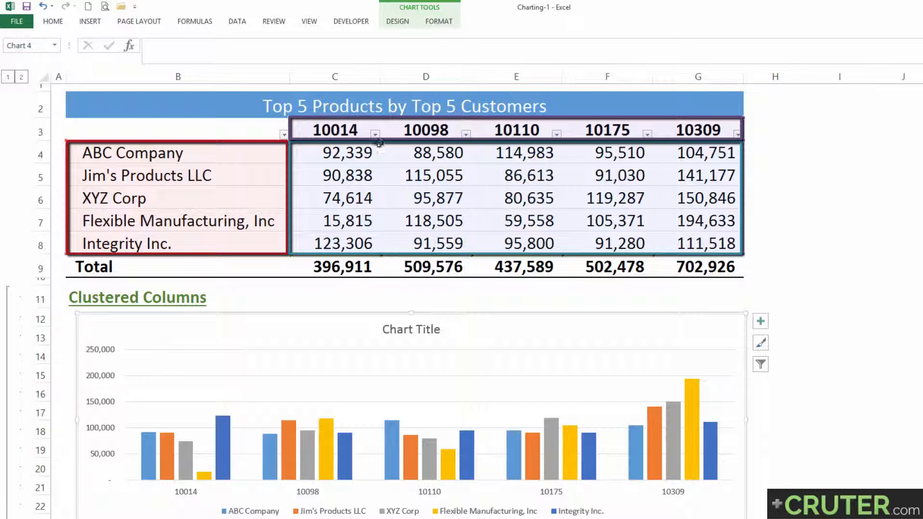
Switch the chart's rows and columns so customers form the category axis and product numbers form the series.
left_click(400, 22)
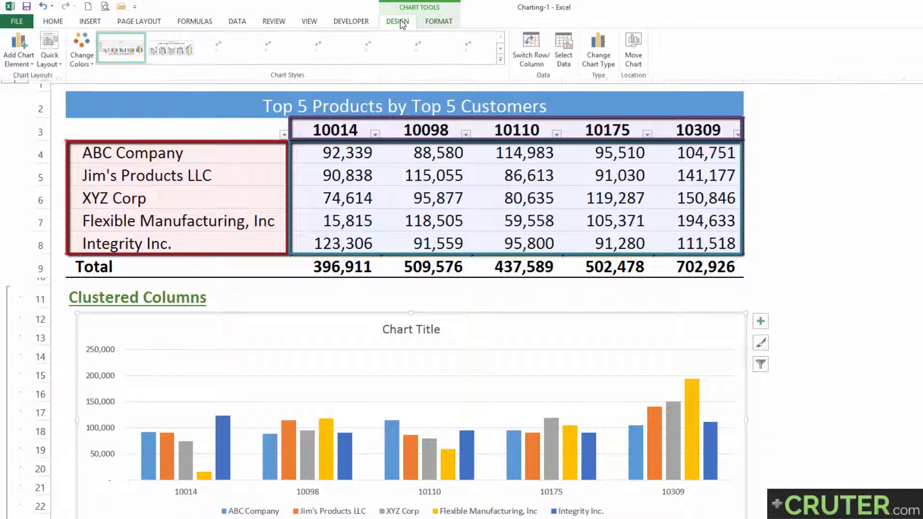
left_click(539, 57)
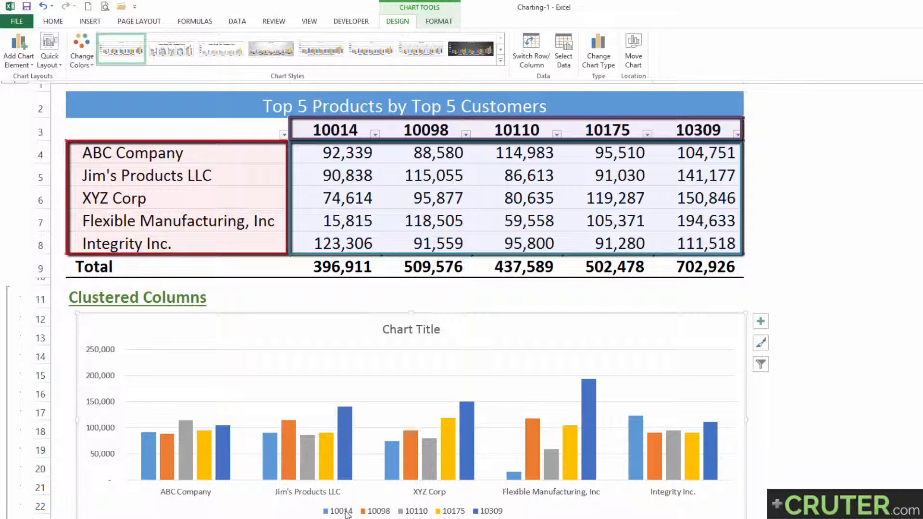
key("ctrl+F1")
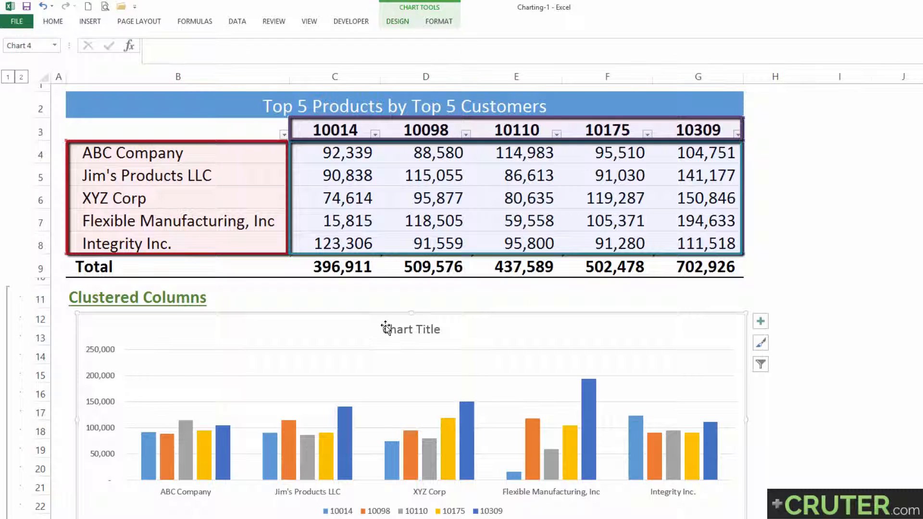
Link the new chart's title to the table heading with the reference ='Charts-1'!$B$2:$G$2.
left_click(385, 325)
type("=")
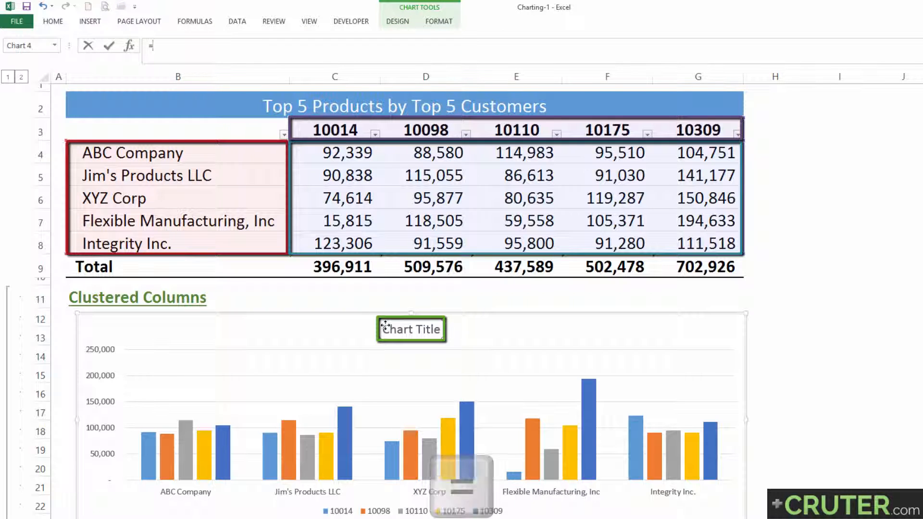
left_click(333, 107)
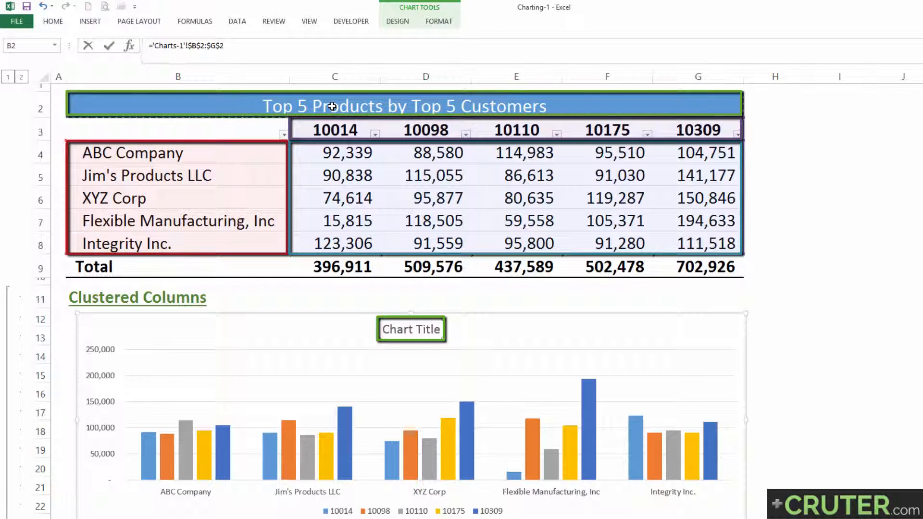
key("Return")
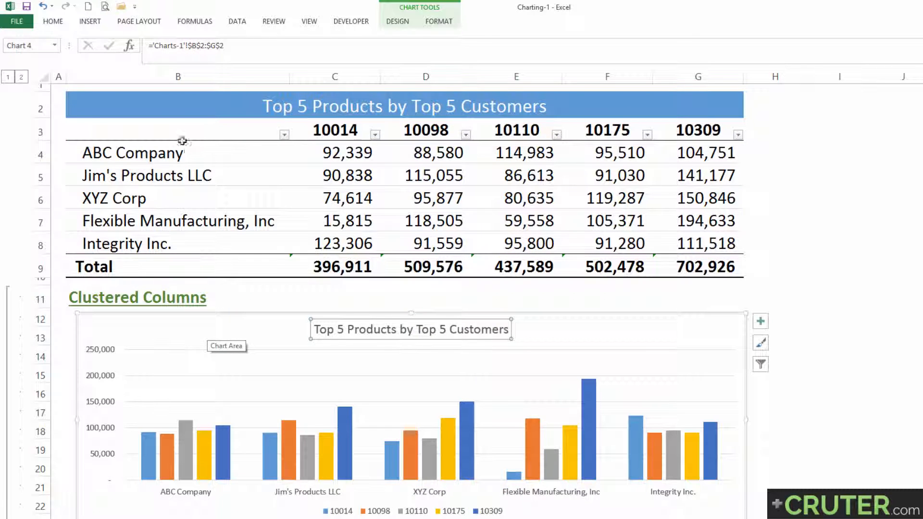
Re-enter "Customers" as the column heading in cell B3 and select the chart.
left_click(169, 131)
type("Customers")
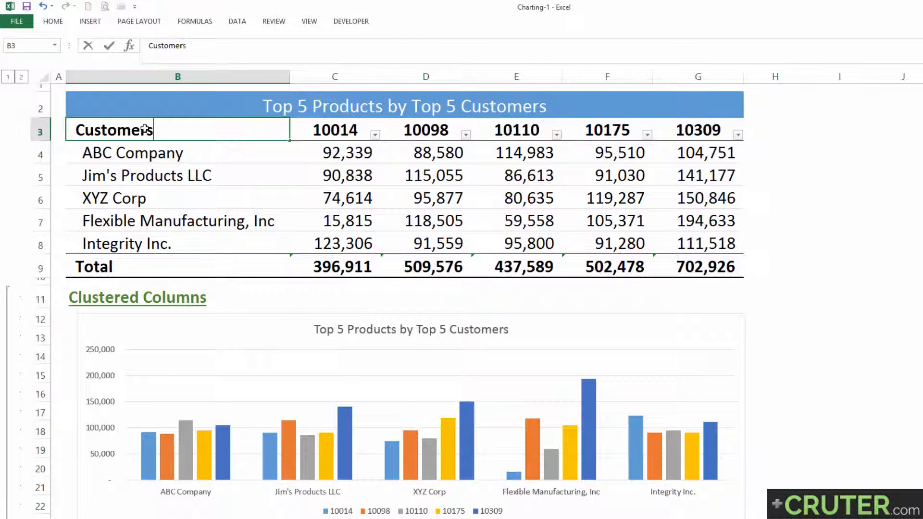
left_click(560, 328)
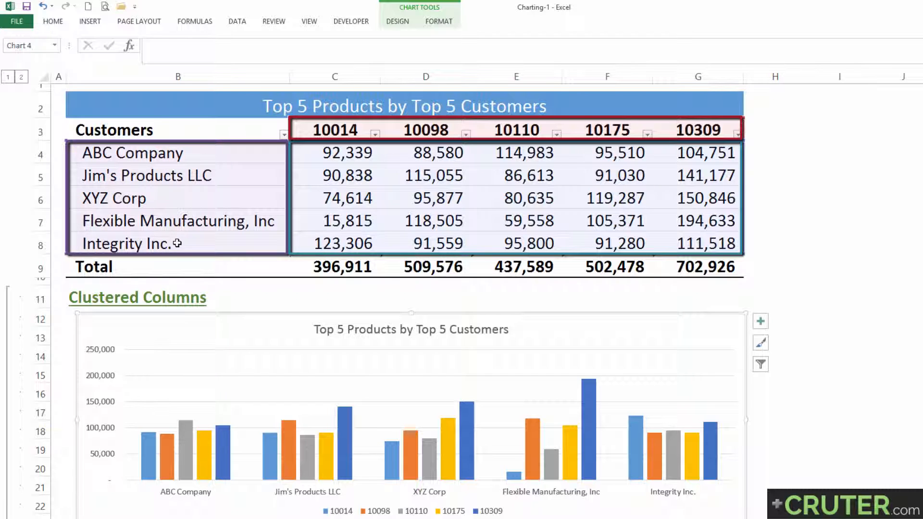
Preview the available chart styles and apply the one with a light gray plot area and vertical lines between customer groups.
left_click(763, 343)
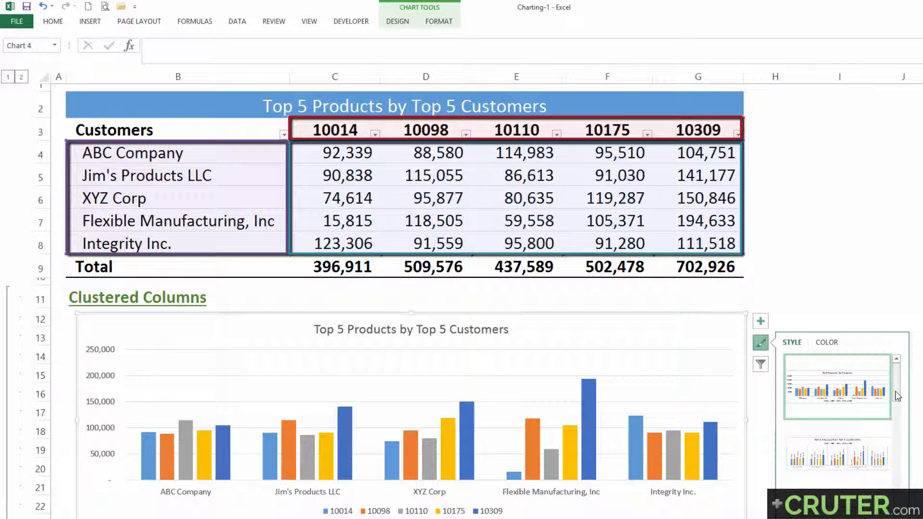
scroll(897, 396, "down", 2)
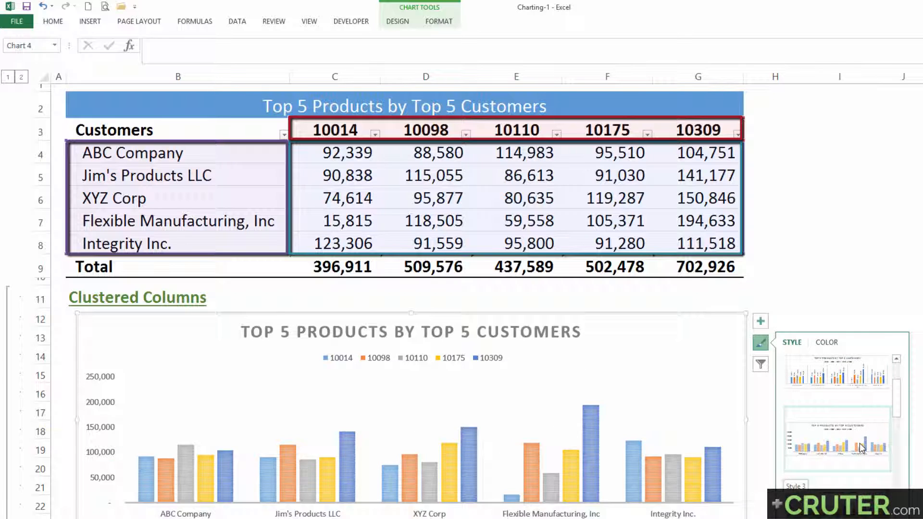
scroll(858, 463, "down", 3)
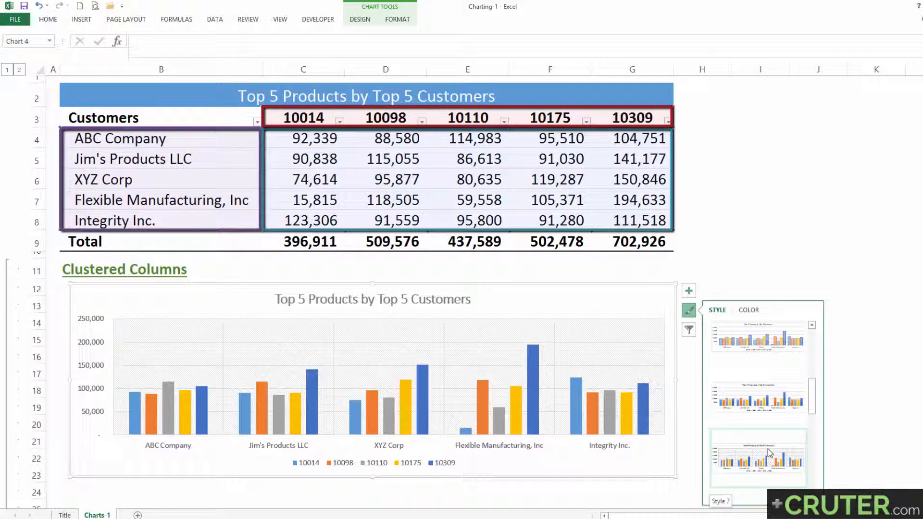
left_click(770, 454)
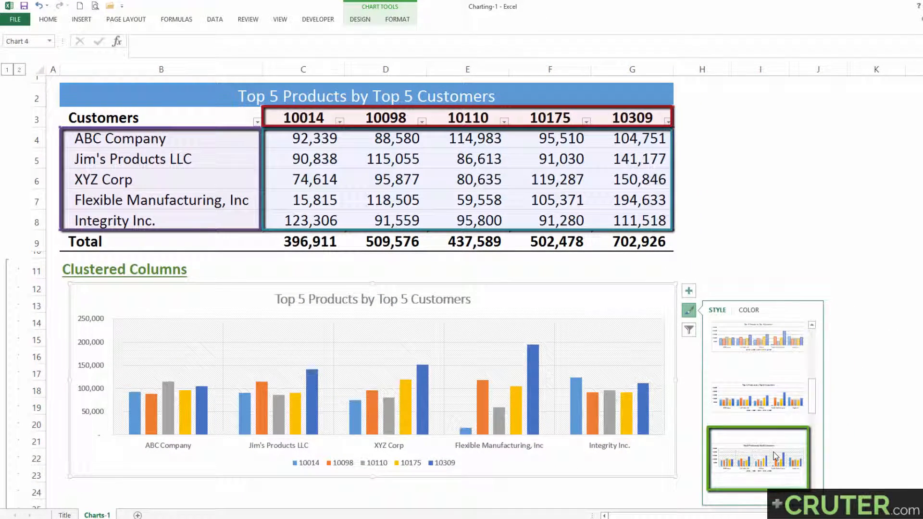
Apply the quick layout with a right-side legend, overlapping columns and labels on the last series, and remove its data labels.
left_click(689, 311)
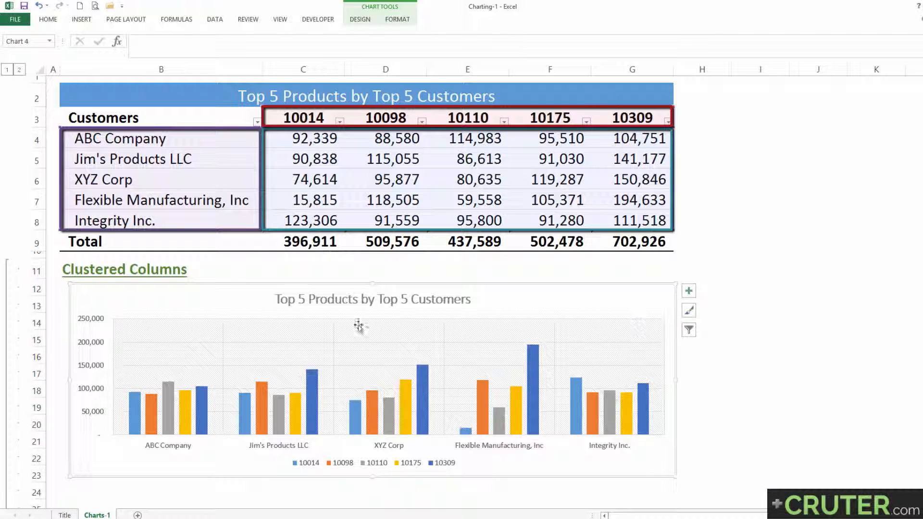
left_click(371, 19)
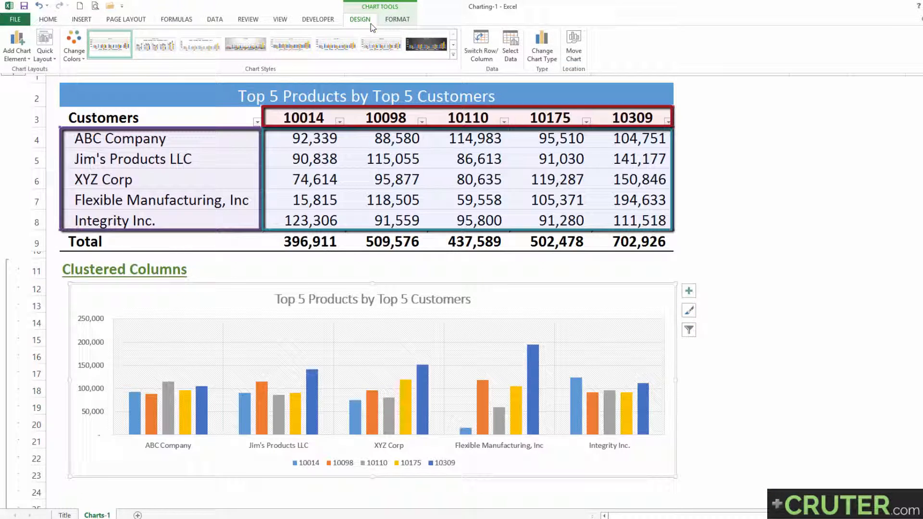
left_click(53, 59)
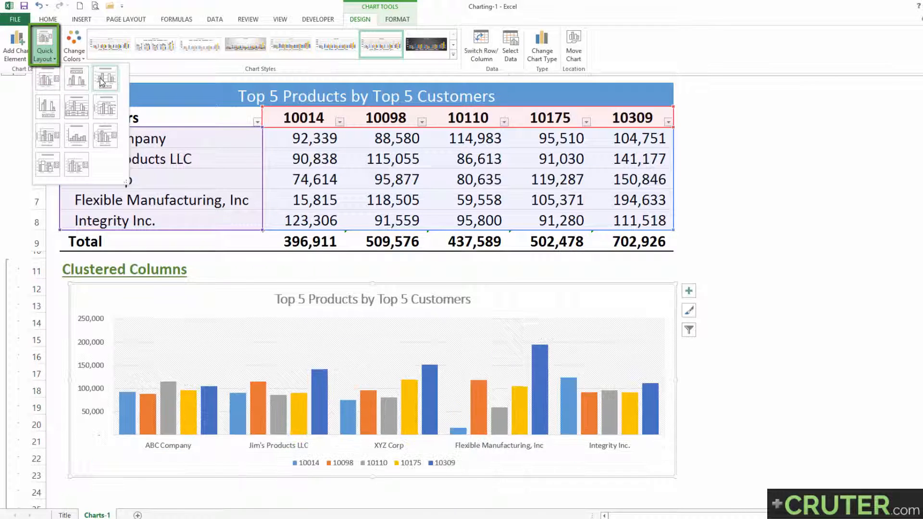
left_click(54, 169)
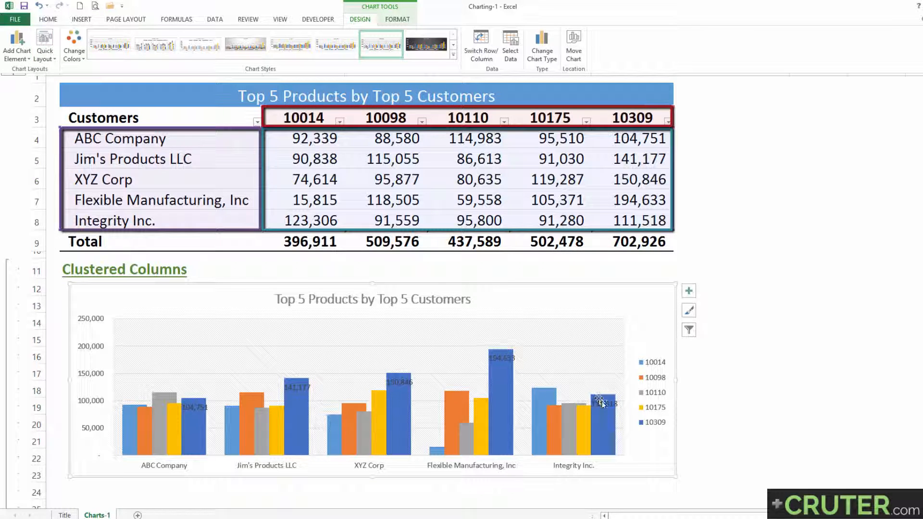
left_click(689, 292)
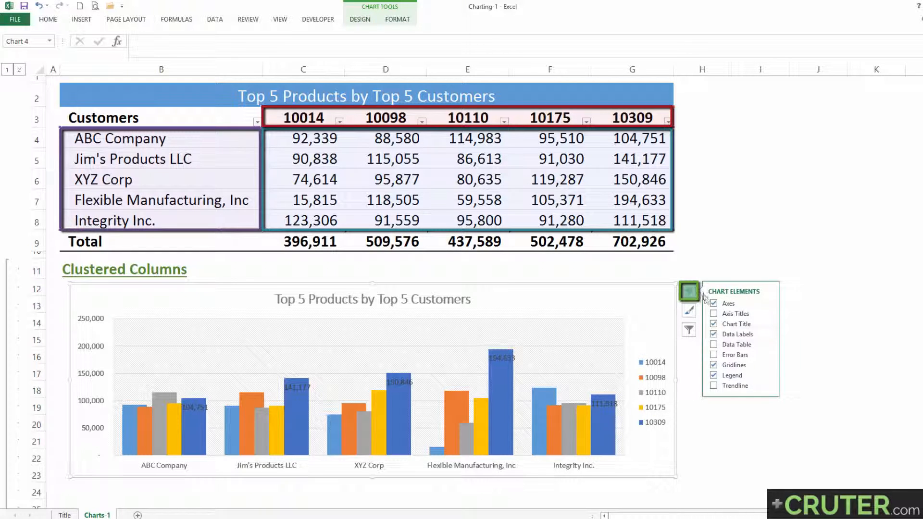
left_click(714, 335)
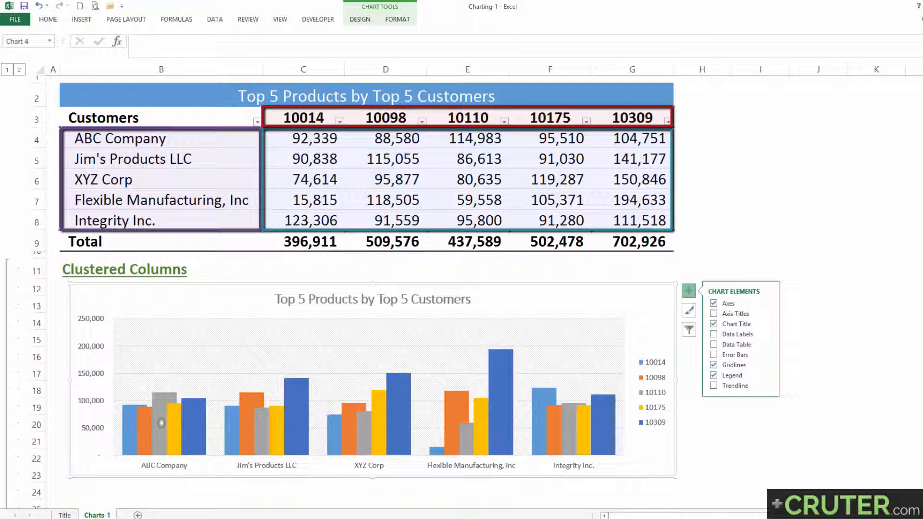
Examine the clustered columns and legend, selecting the 10309 and 10175 series to see their source ranges in the table.
mouse_move(193, 416)
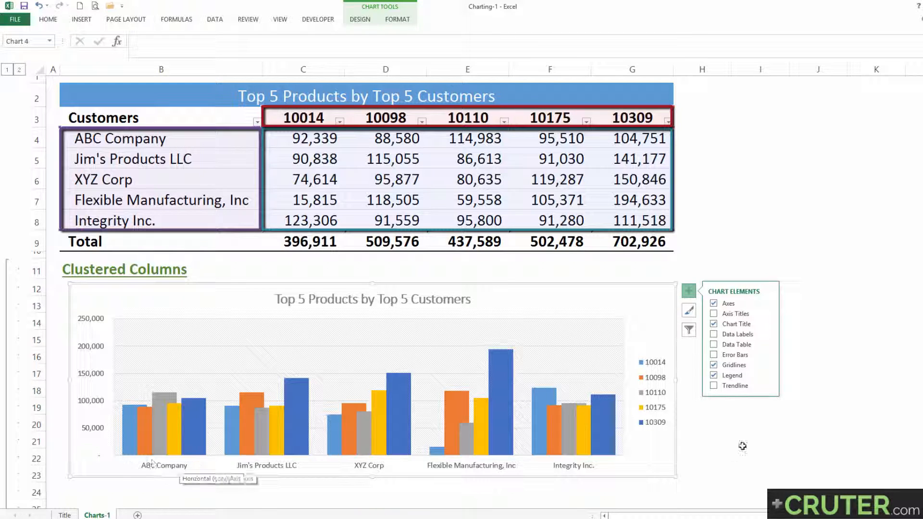
left_click(657, 356)
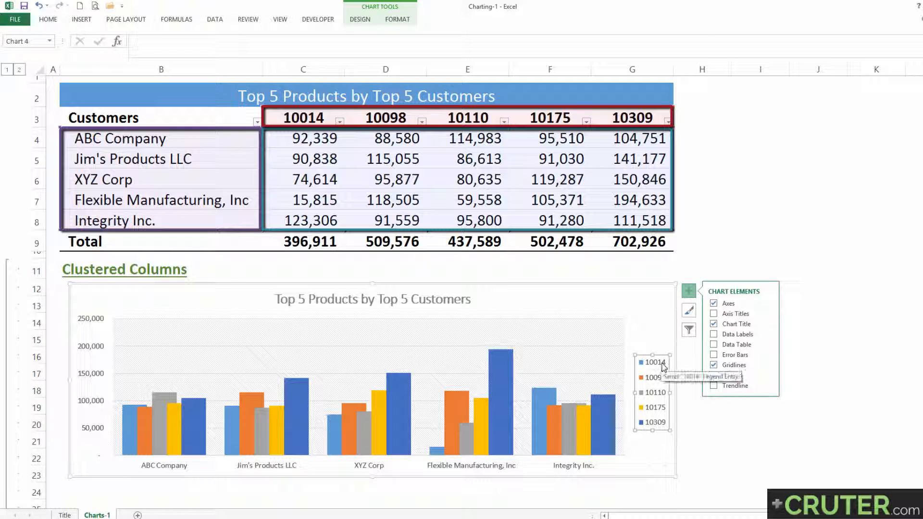
key("ctrl+z")
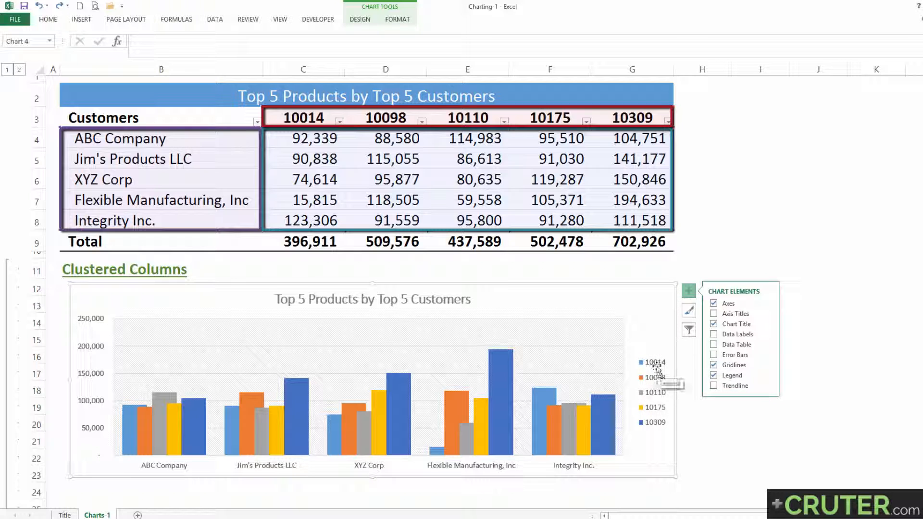
mouse_move(508, 376)
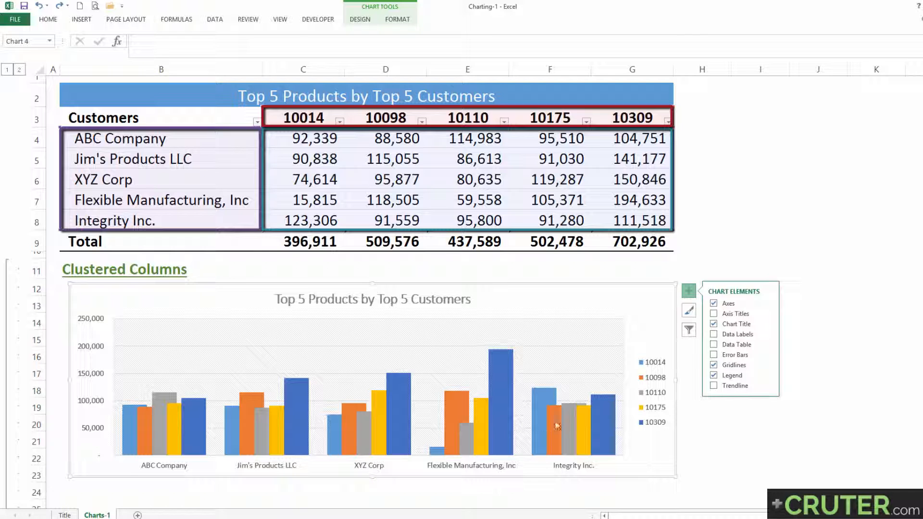
left_click(603, 429)
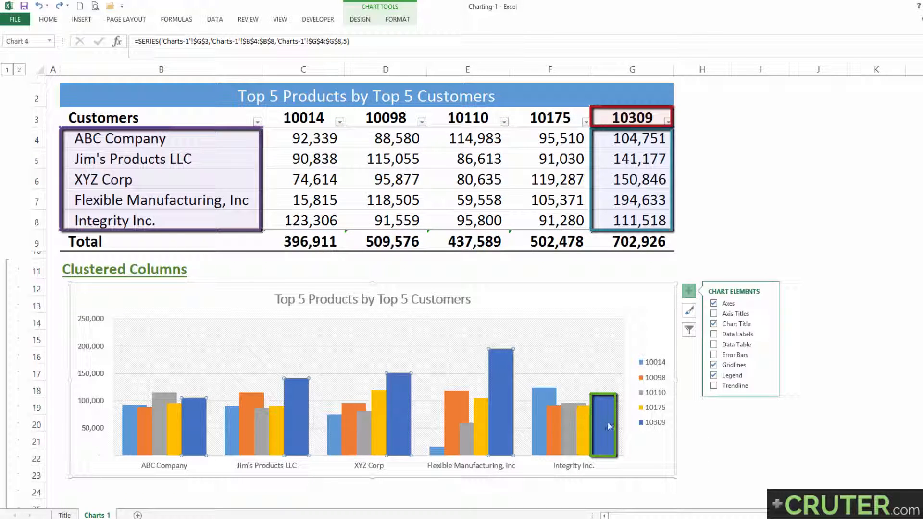
left_click(544, 416)
left_click(578, 425)
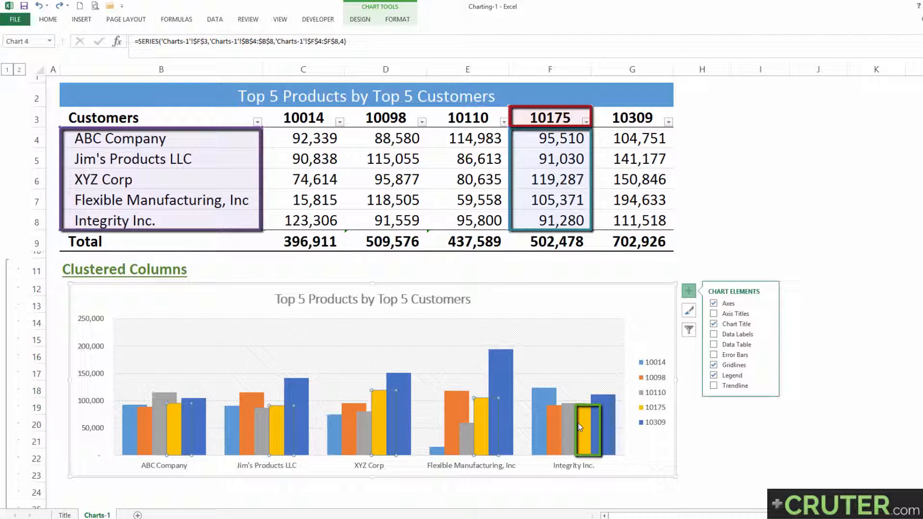
left_click(695, 221)
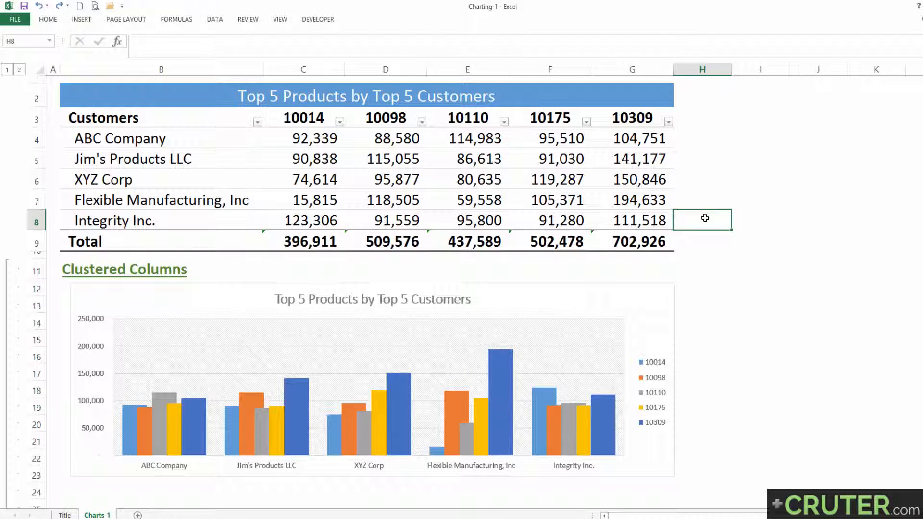
key("ctrl+1")
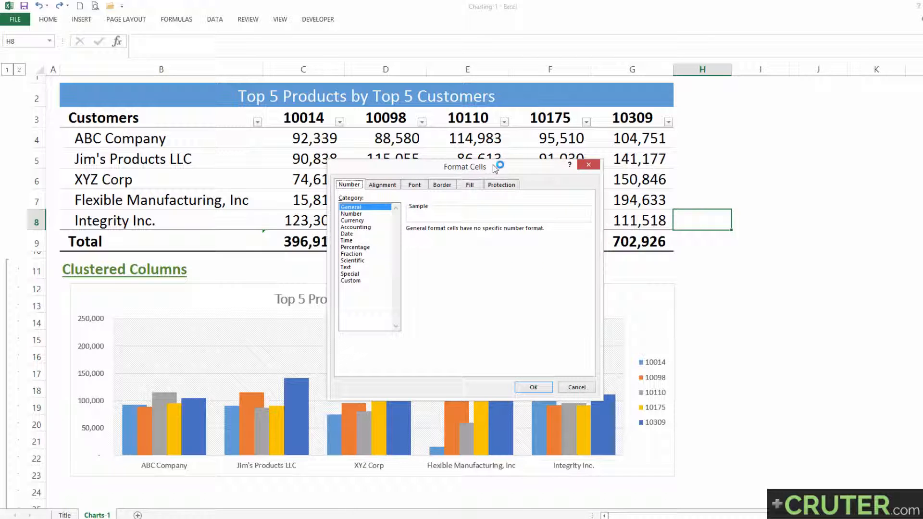
left_click_drag(492, 168, 486, 196)
left_click(582, 192)
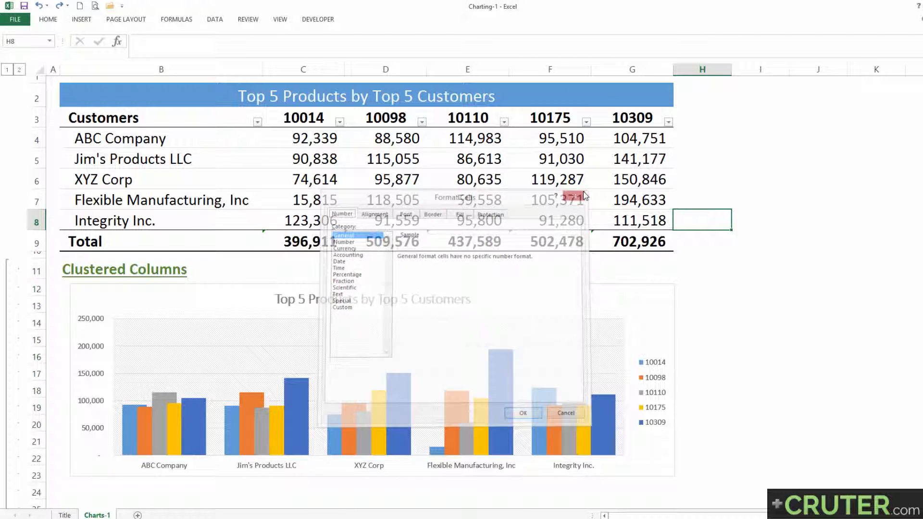
Format the 10110 data series with a gap width of 181% to widen the space between customer groups, and deselect the chart.
left_click(569, 426)
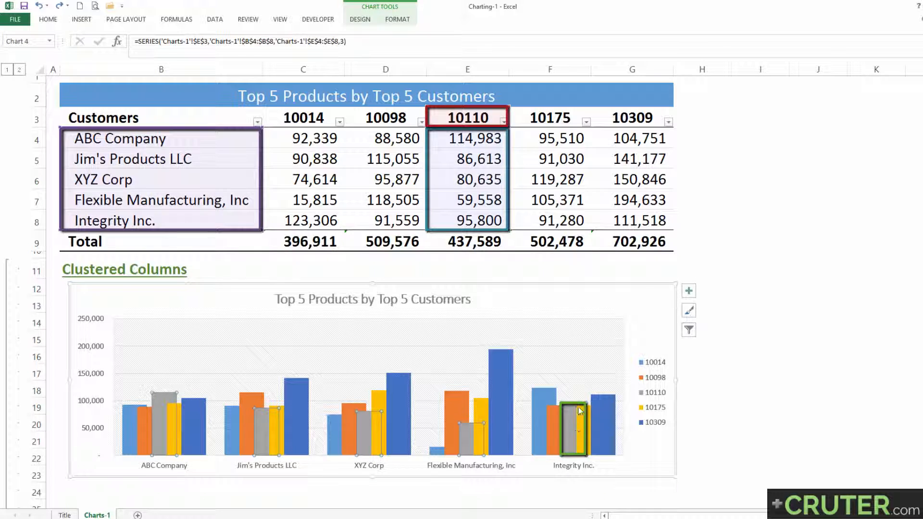
key("ctrl+1")
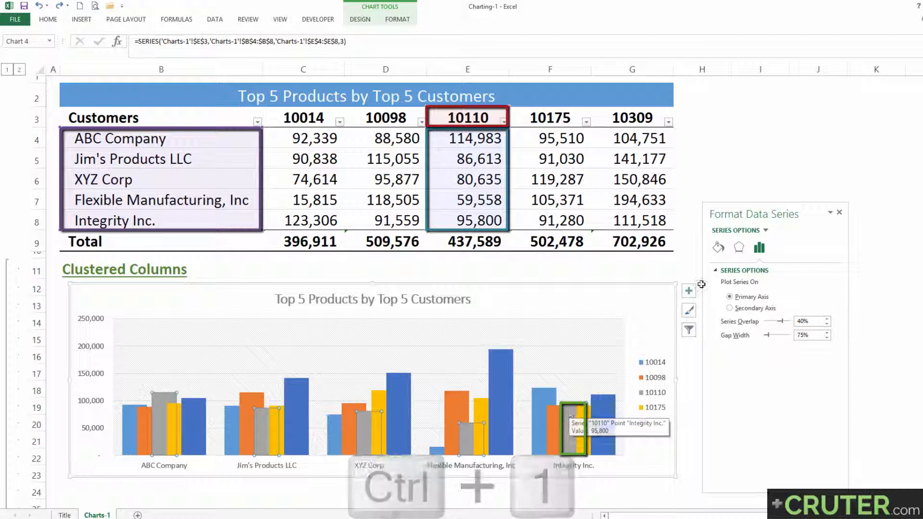
mouse_move(729, 212)
left_mouse_down()
mouse_move(729, 185)
mouse_move(729, 199)
left_mouse_up()
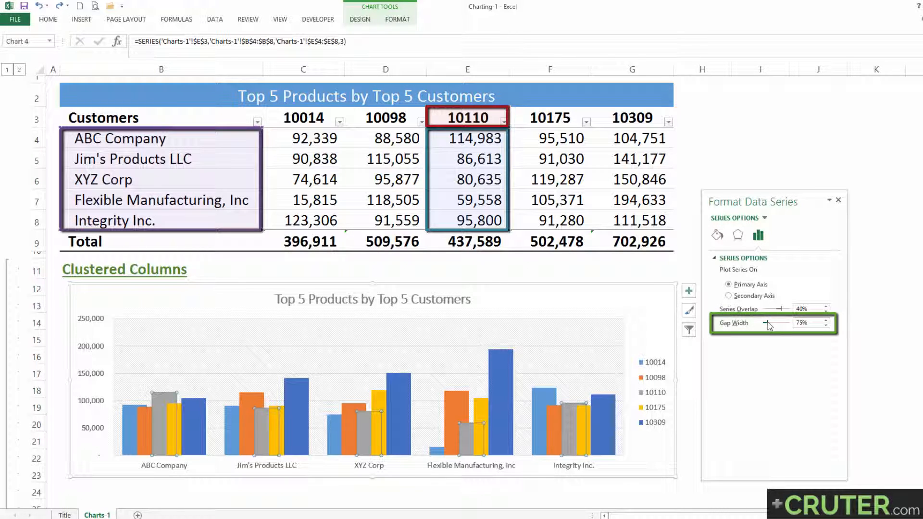
left_click_drag(768, 323, 770, 324)
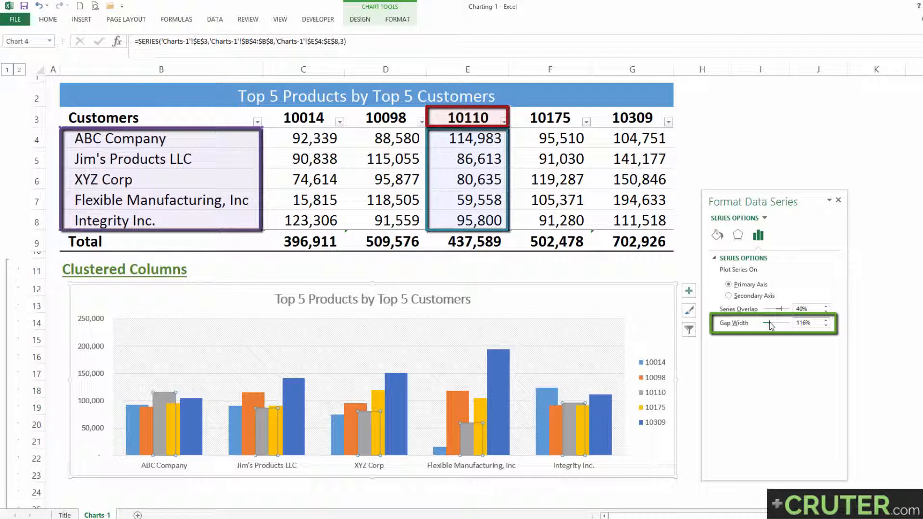
left_click_drag(770, 324, 775, 326)
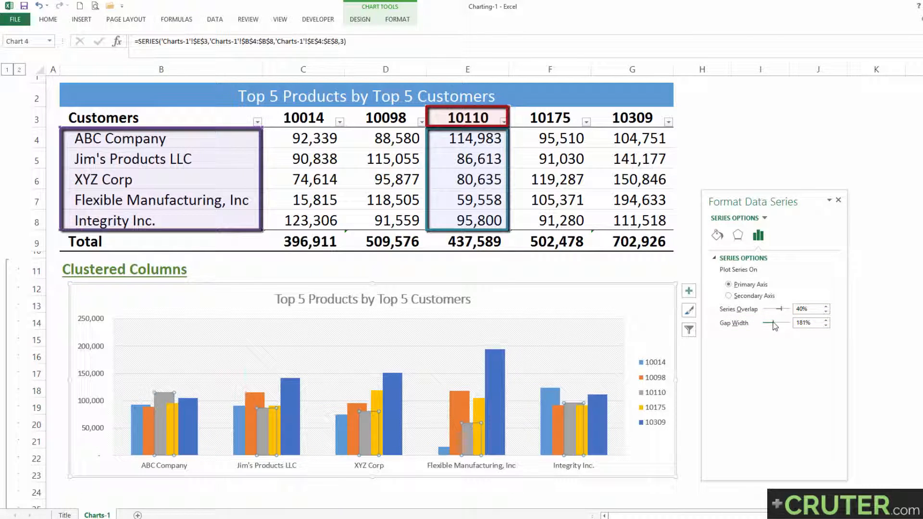
left_click(838, 200)
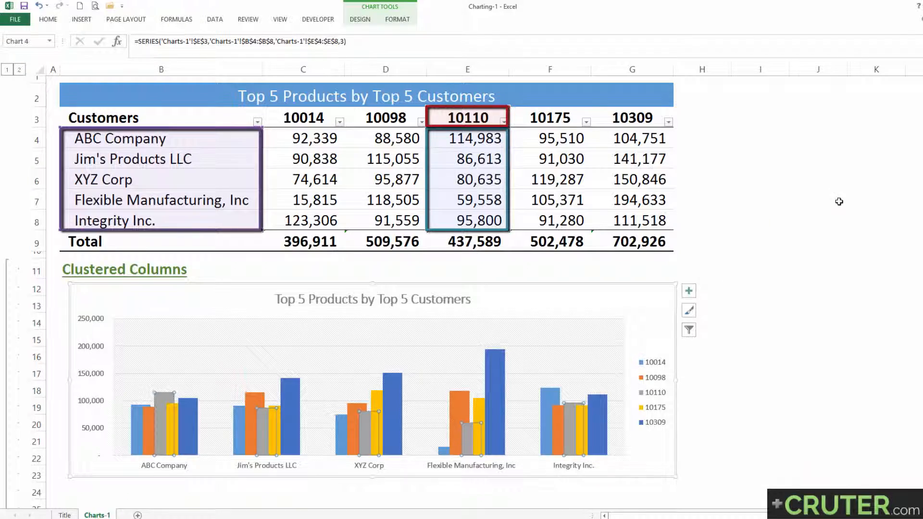
left_click(516, 270)
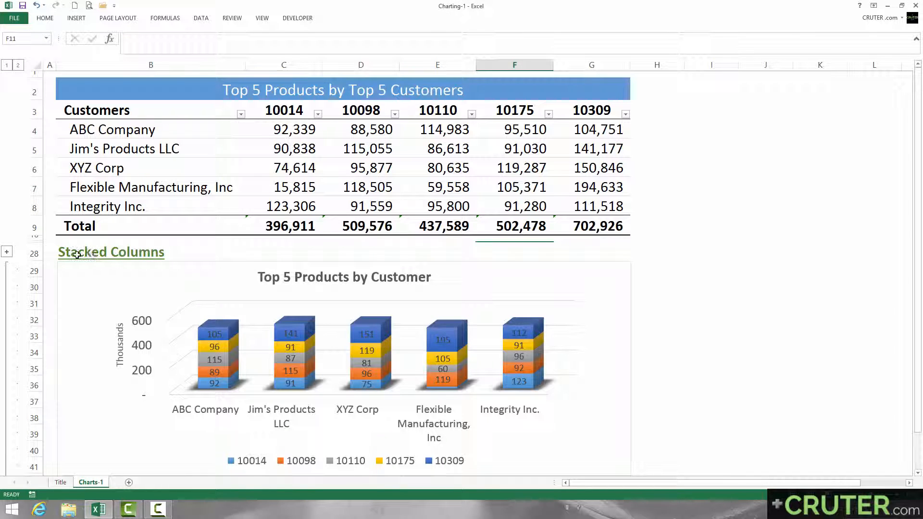
Delete the existing 3-D chart under the Stacked Columns heading.
left_click(110, 257)
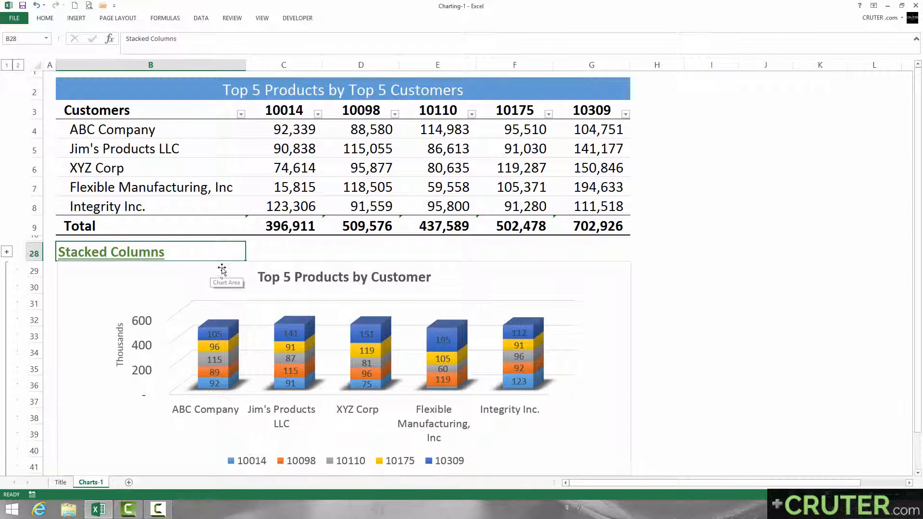
left_click(196, 268)
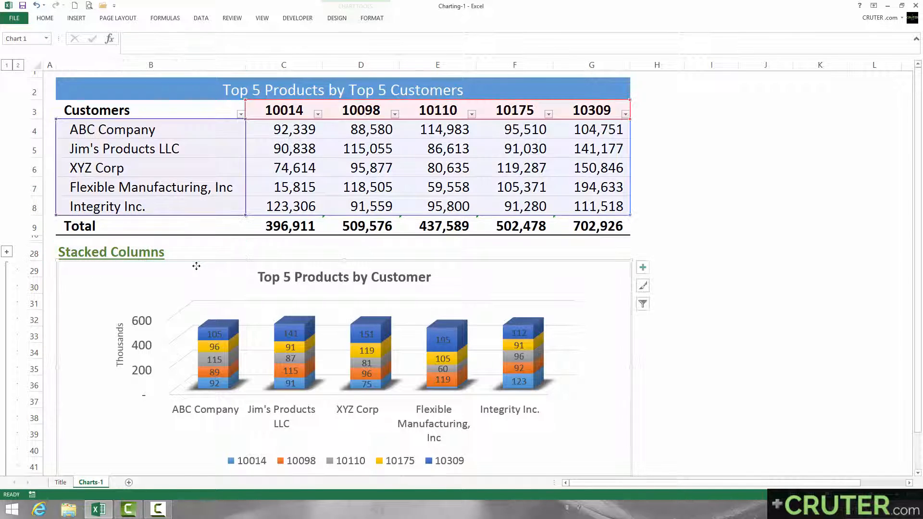
key("Delete")
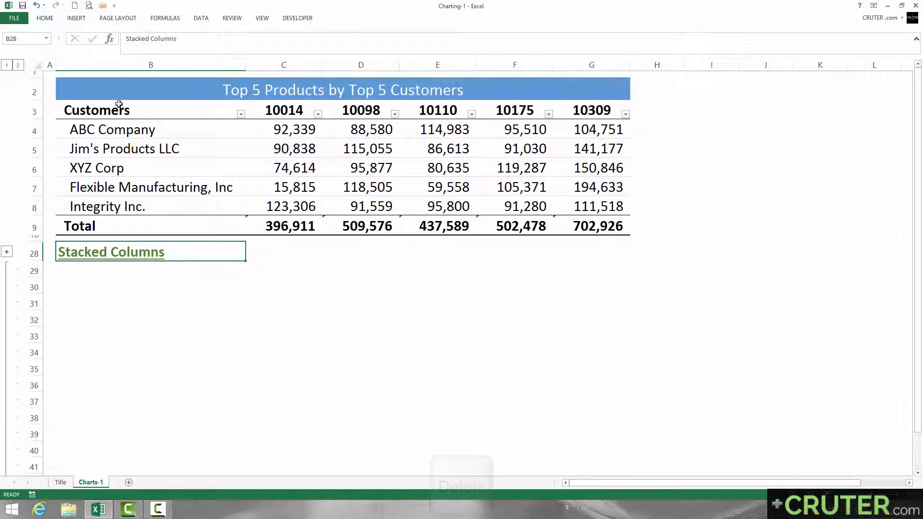
Clear the Customers heading in cell B3 and select the table data B3:G8 without the Total row.
left_click(115, 112)
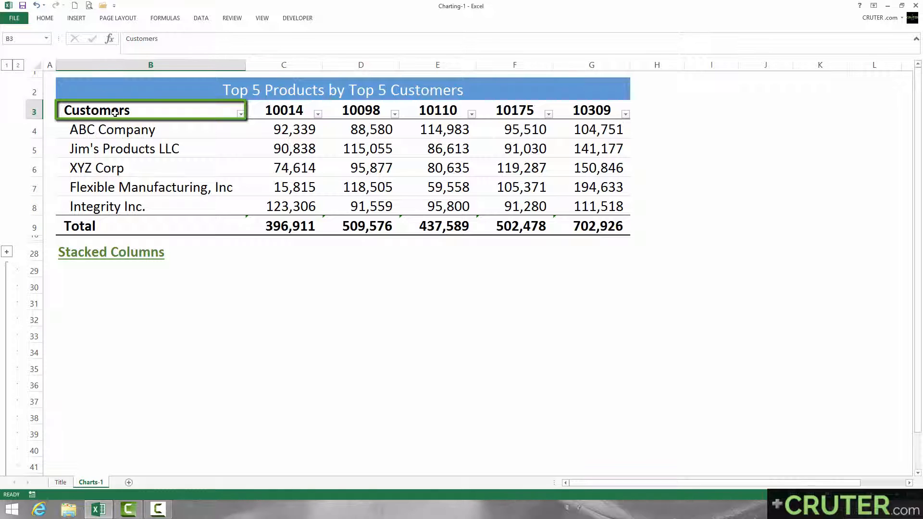
key("Delete")
key("ctrl+shift+Right")
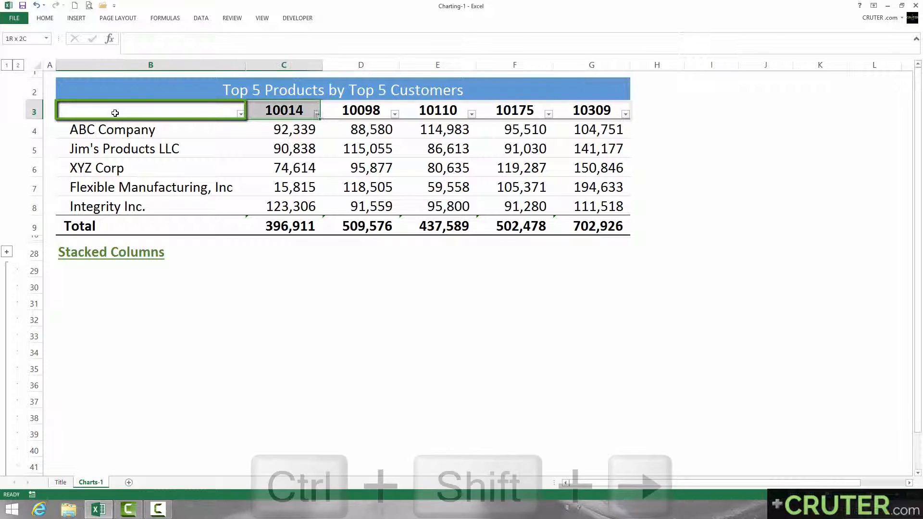
key("ctrl+shift+Down")
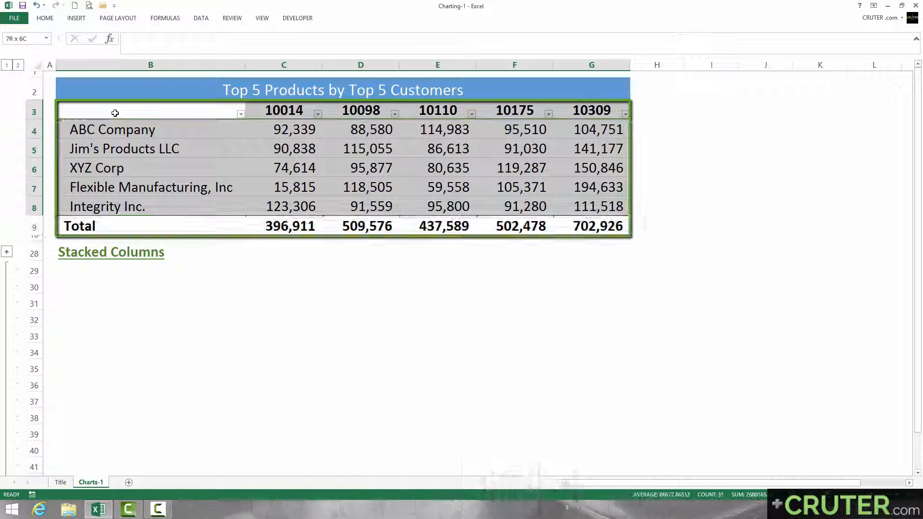
key("shift+Up")
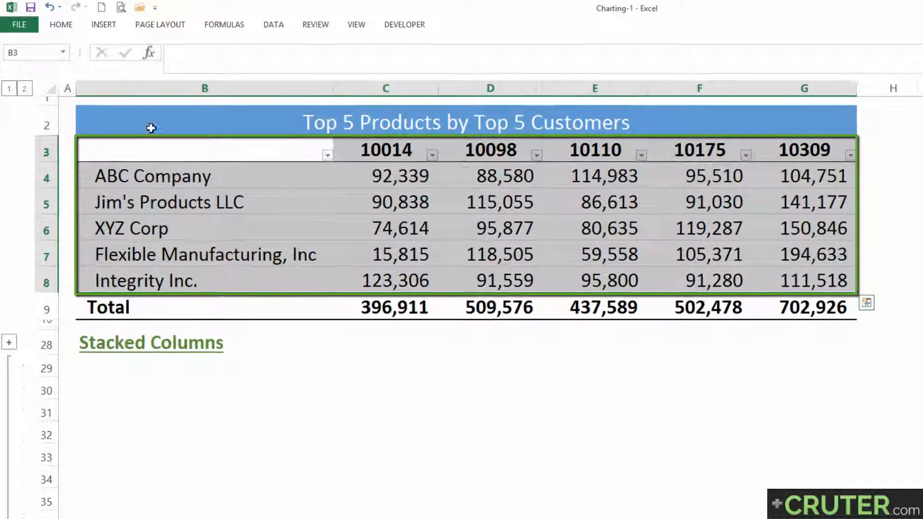
Insert a 3-D stacked column chart and fit it under the Stacked Columns heading, spanning columns B to G.
left_click(106, 25)
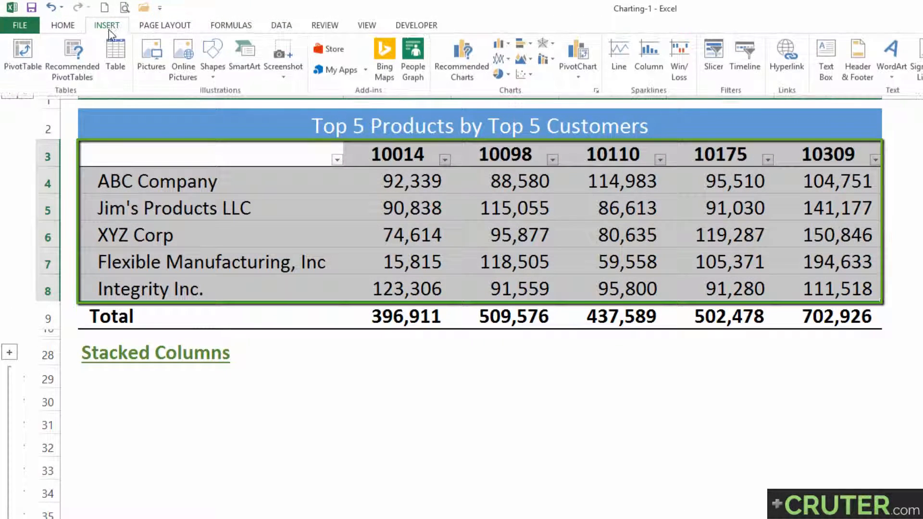
left_click(508, 45)
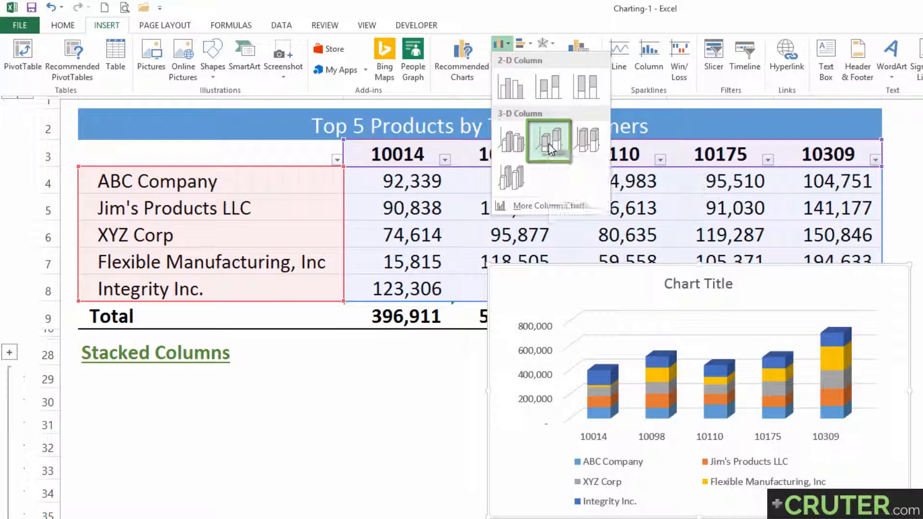
left_click(550, 144)
mouse_move(573, 286)
left_mouse_down()
mouse_move(203, 403)
mouse_move(136, 392)
mouse_move(170, 392)
left_mouse_up()
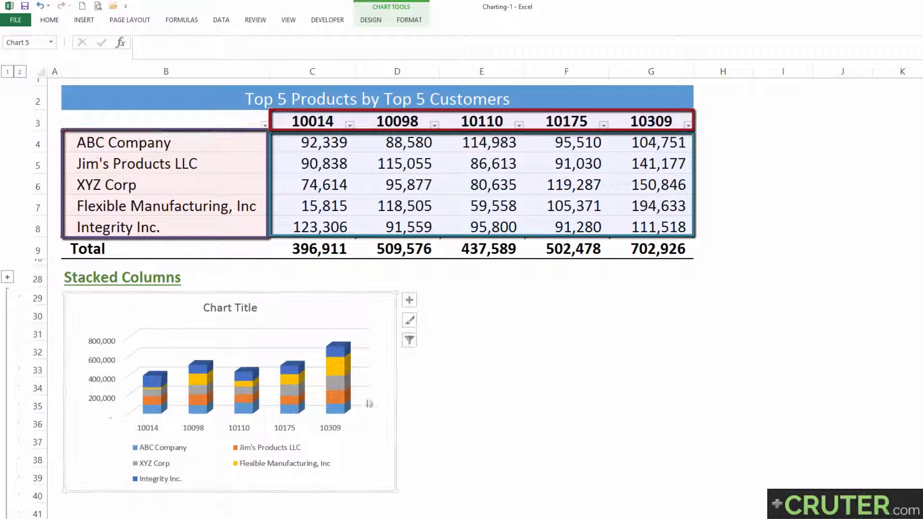
left_click_drag(395, 391, 690, 411)
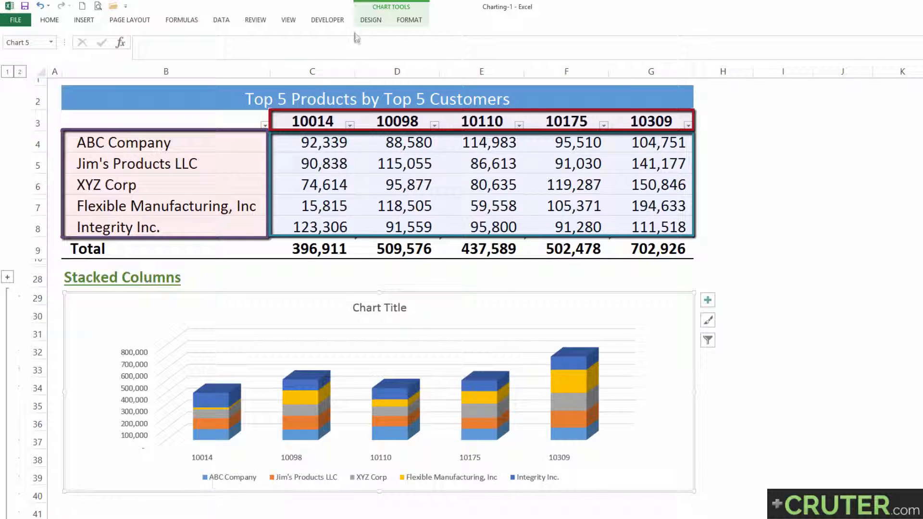
Switch the stacked chart's rows and columns so customers form the category axis and product numbers form the series.
left_click(370, 20)
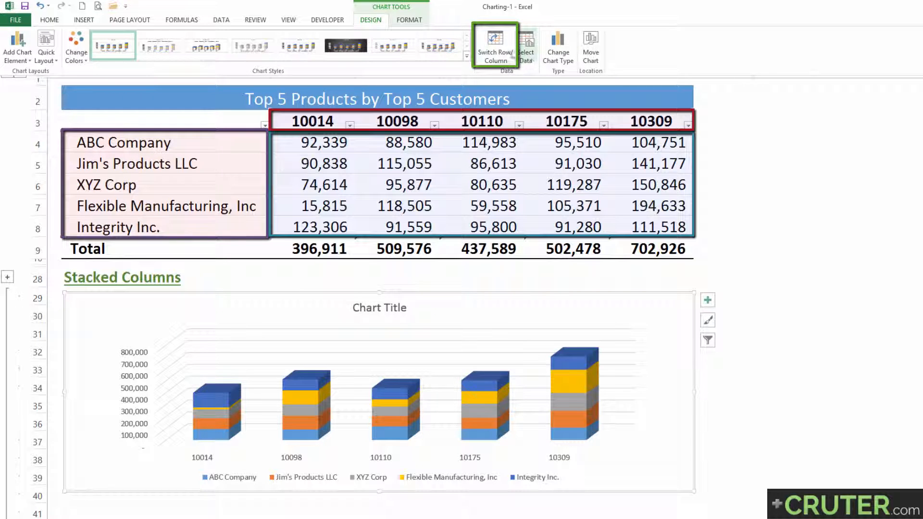
left_click(495, 46)
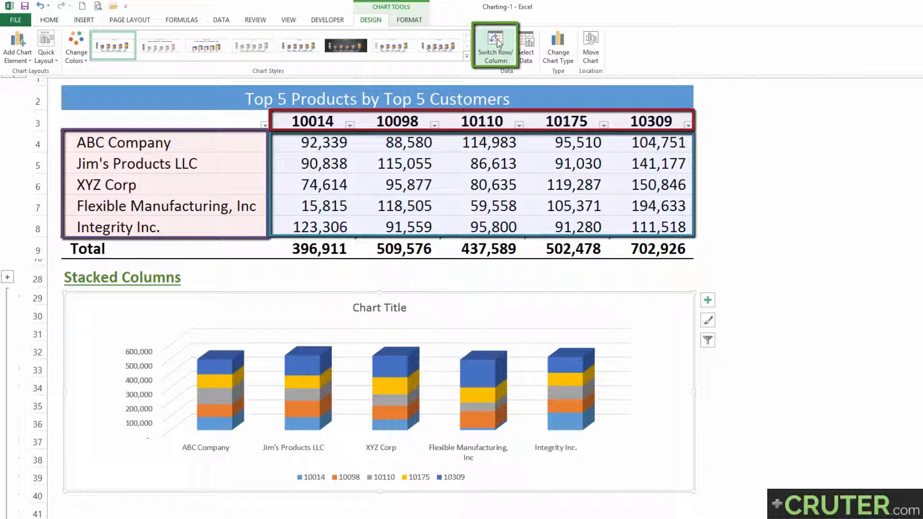
Link the stacked chart's title to the table heading in cell B2 so it reads Top 5 Products by Top 5 Customers.
left_click(365, 309)
type("=")
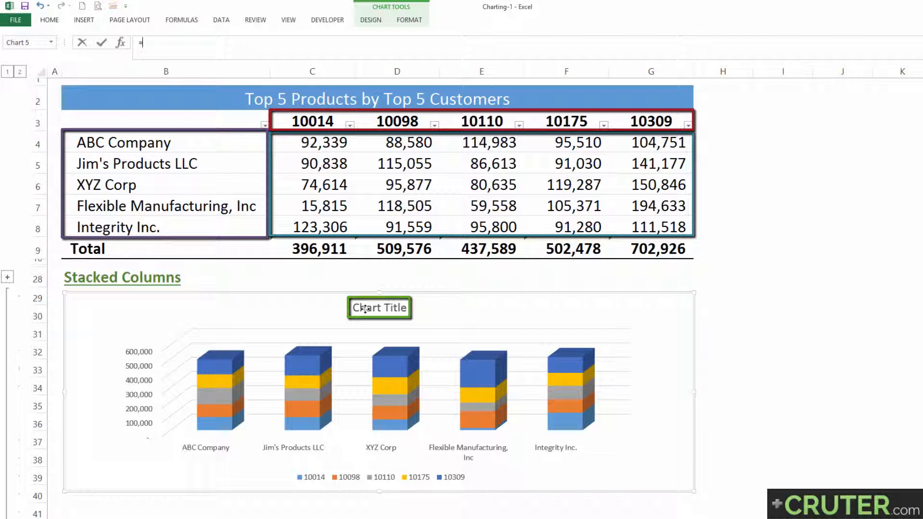
left_click(288, 103)
key("Return")
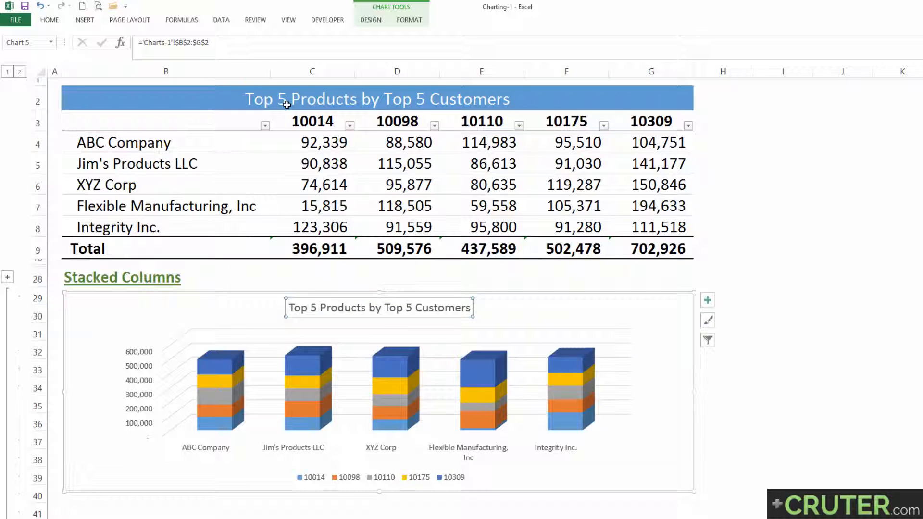
Apply the last chart style, with a bold title and shadowed columns, to the stacked column chart.
left_click(706, 323)
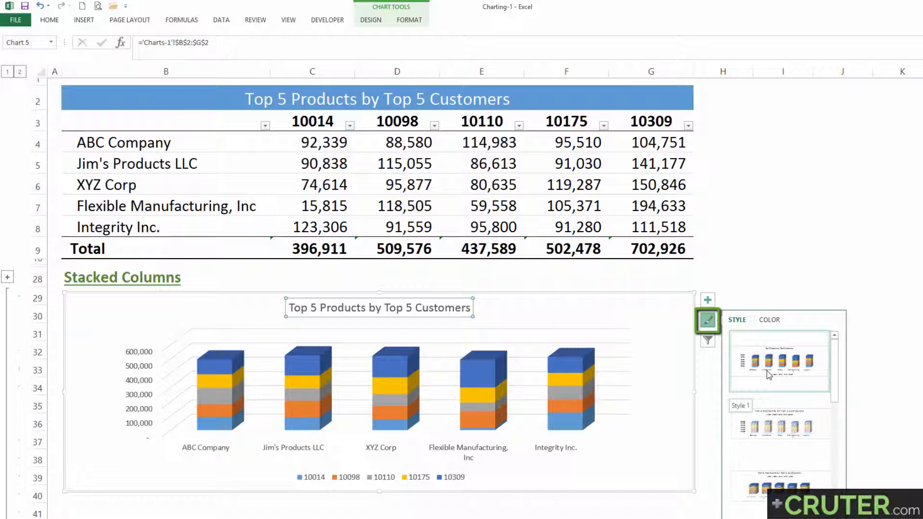
scroll(766, 371, "down", 3)
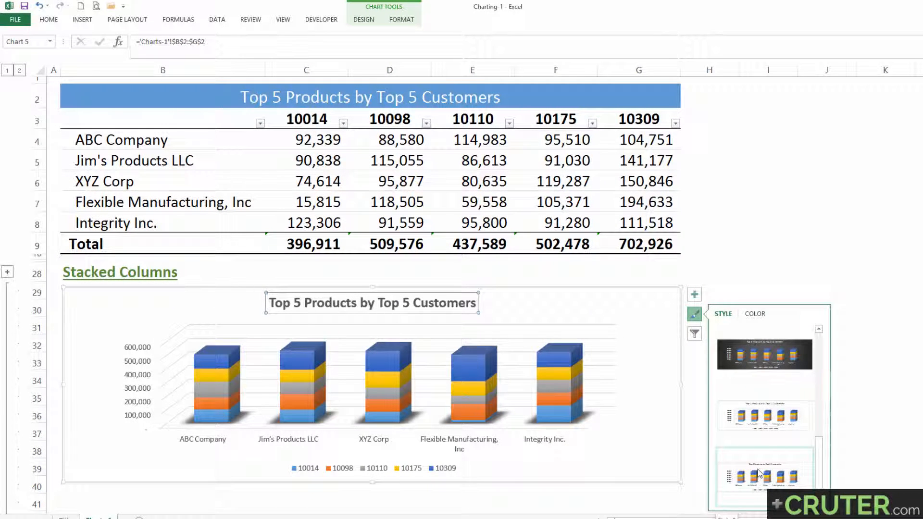
left_click(759, 474)
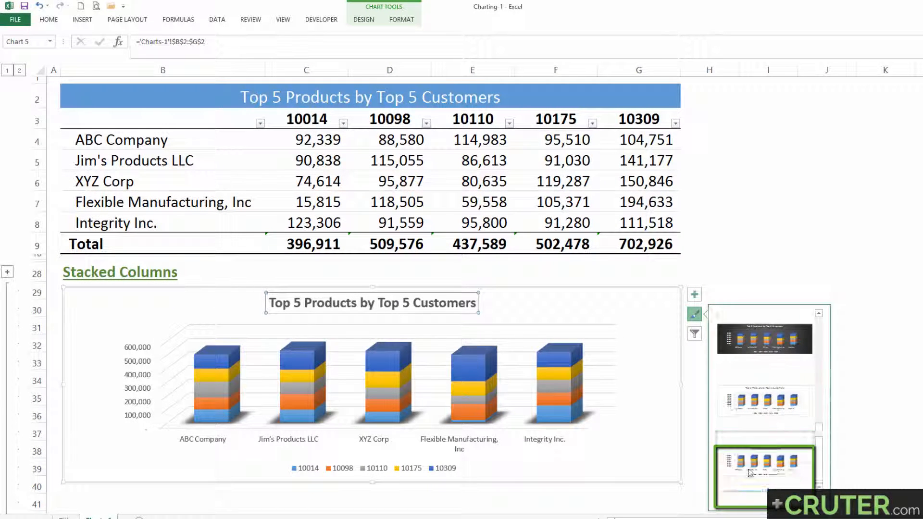
left_click(695, 314)
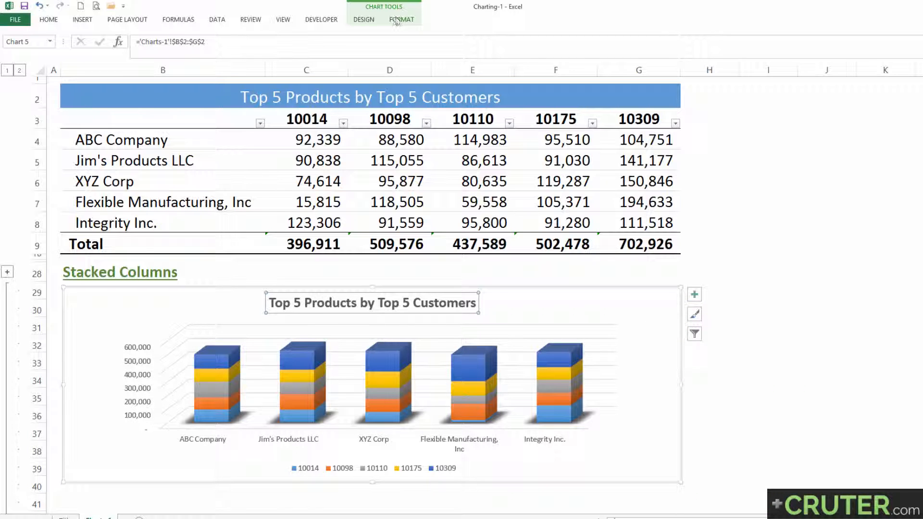
Preview the Layout 1 quick layout on the stacked column chart.
left_click(370, 21)
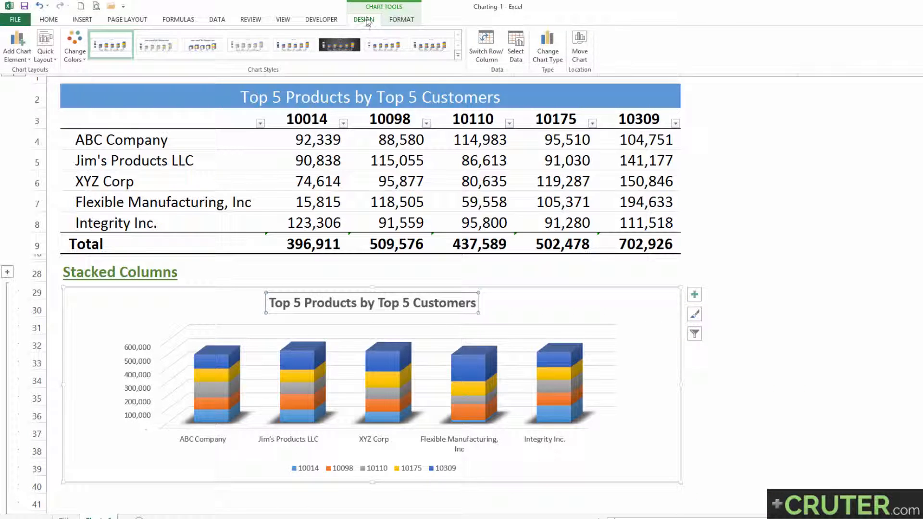
left_click(47, 60)
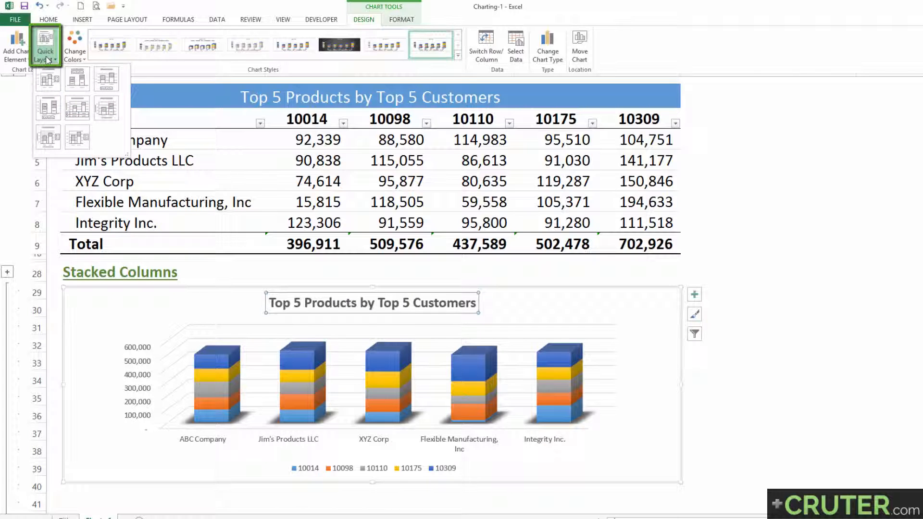
left_click(52, 82)
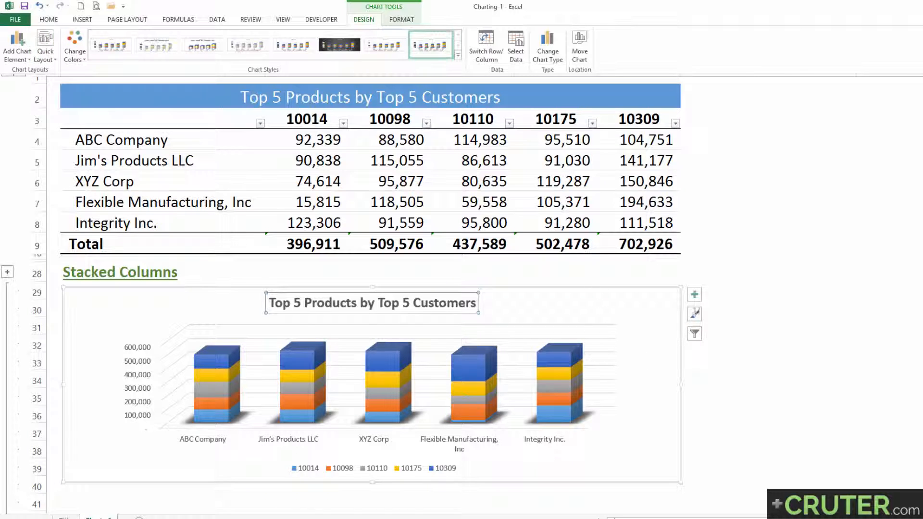
Add data labels to the stacked columns and delete only the 10014 series label for Flexible Manufacturing, Inc.
left_click(694, 295)
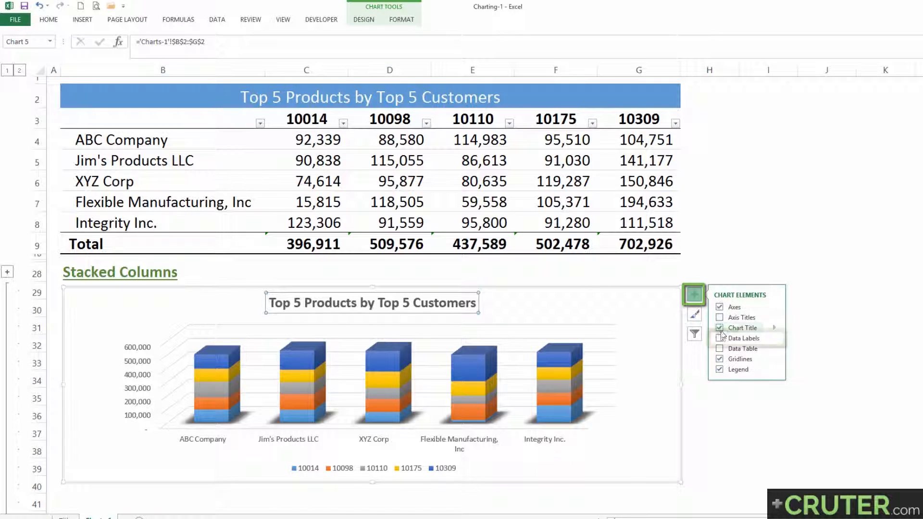
left_click(720, 339)
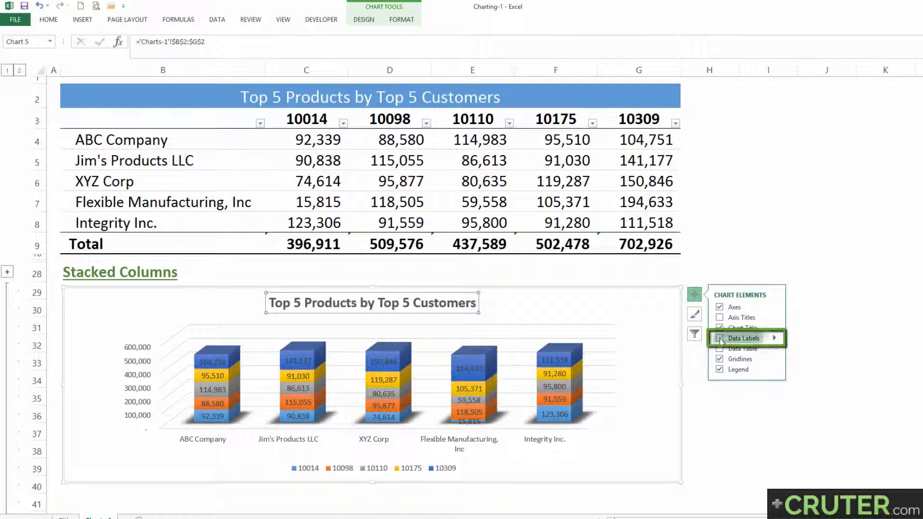
left_click(470, 422)
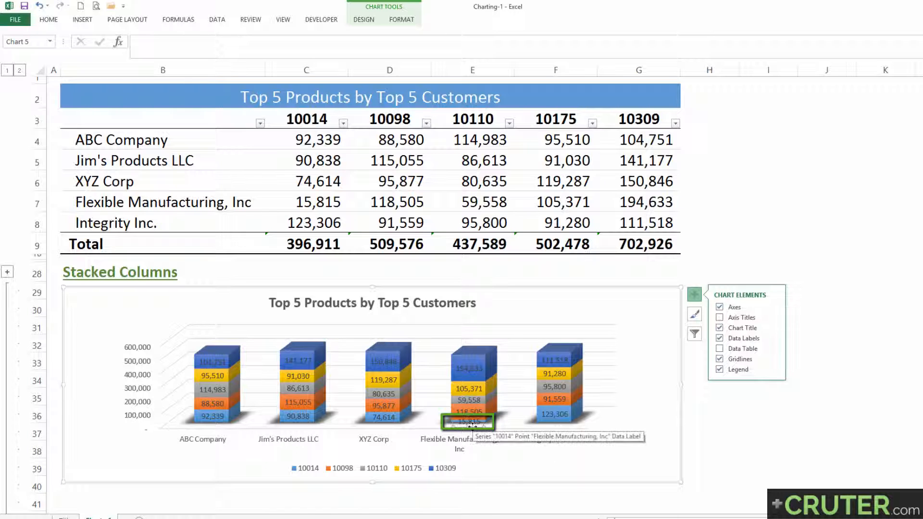
key("Delete")
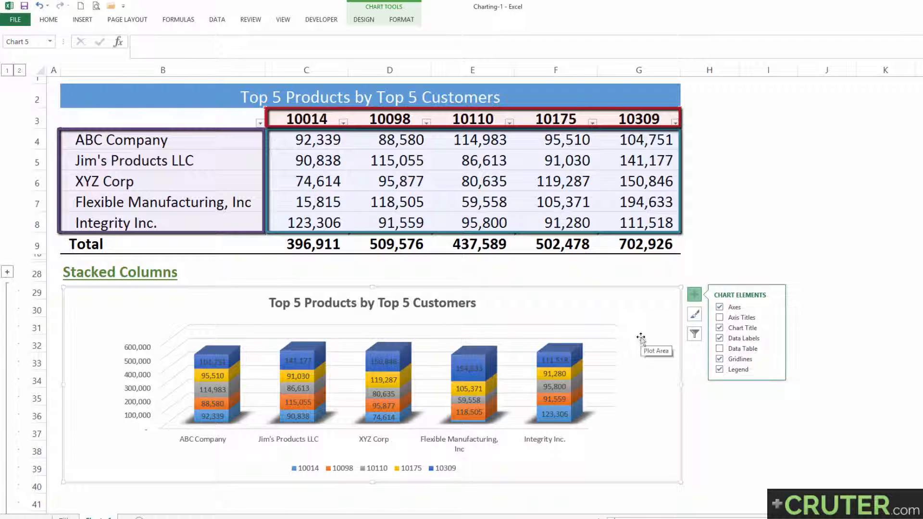
Place the stacked chart's legend on the right side and shift it slightly upward and closer to the columns.
left_click(777, 373)
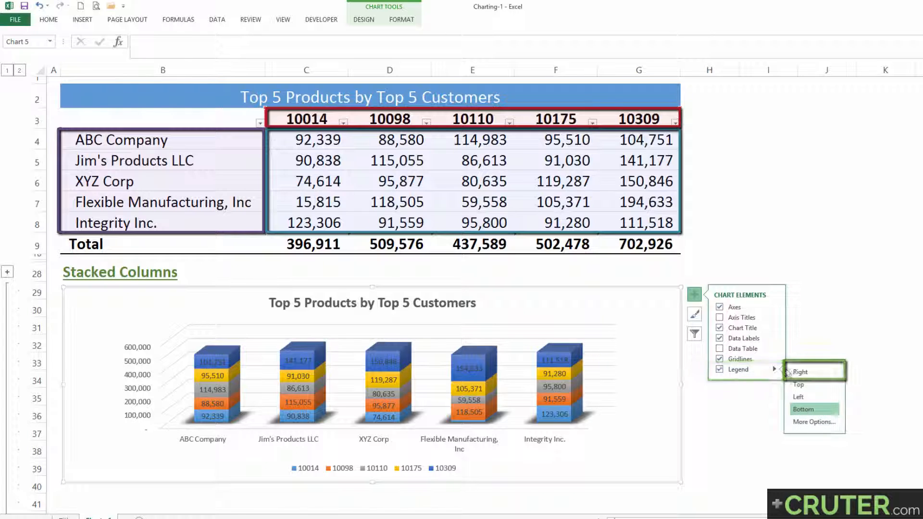
left_click(802, 375)
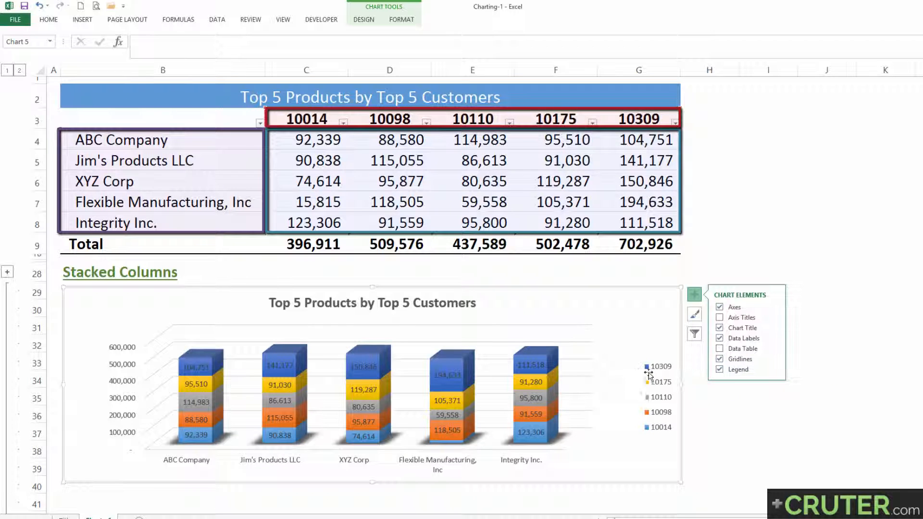
left_click_drag(647, 363, 626, 344)
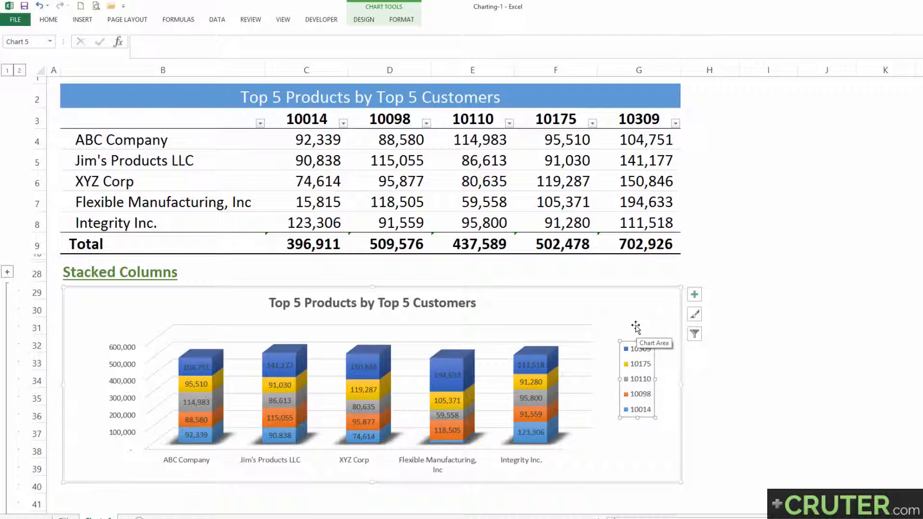